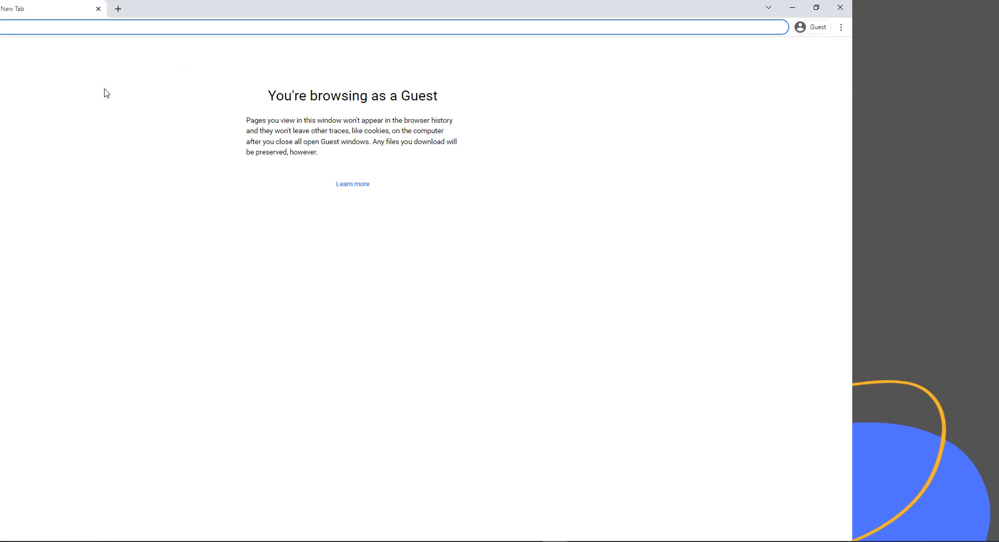
key(ctrl+v)
text(www.)
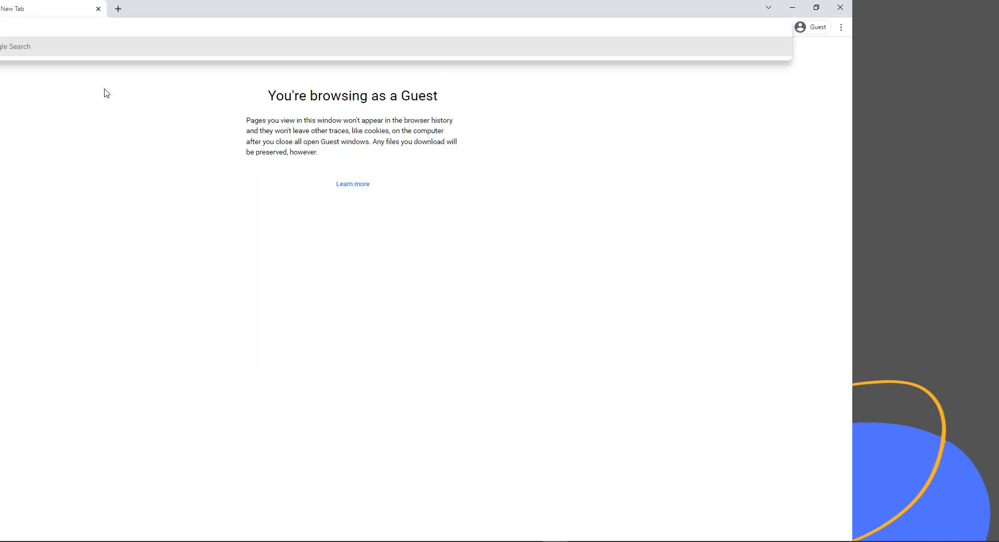
text(o2083)
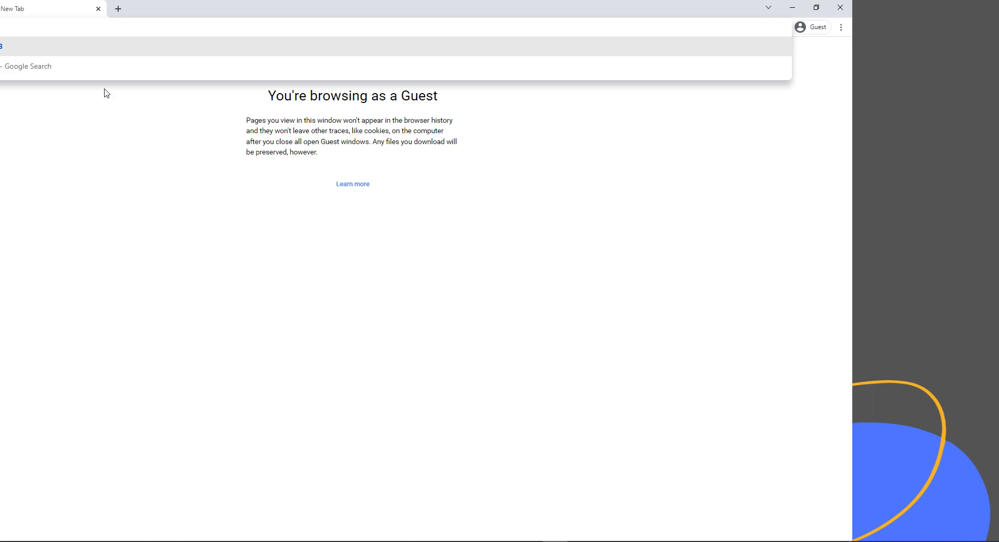
drag(107, 26, 51, 24)
double_click(113, 26)
drag(184, 25, 49, 8)
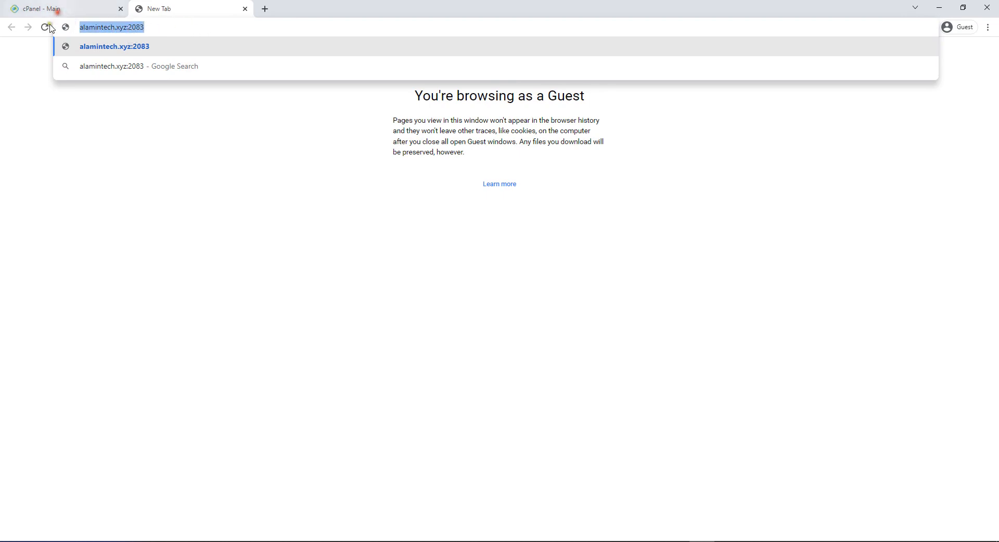
click(182, 27)
drag(209, 27, 62, 27)
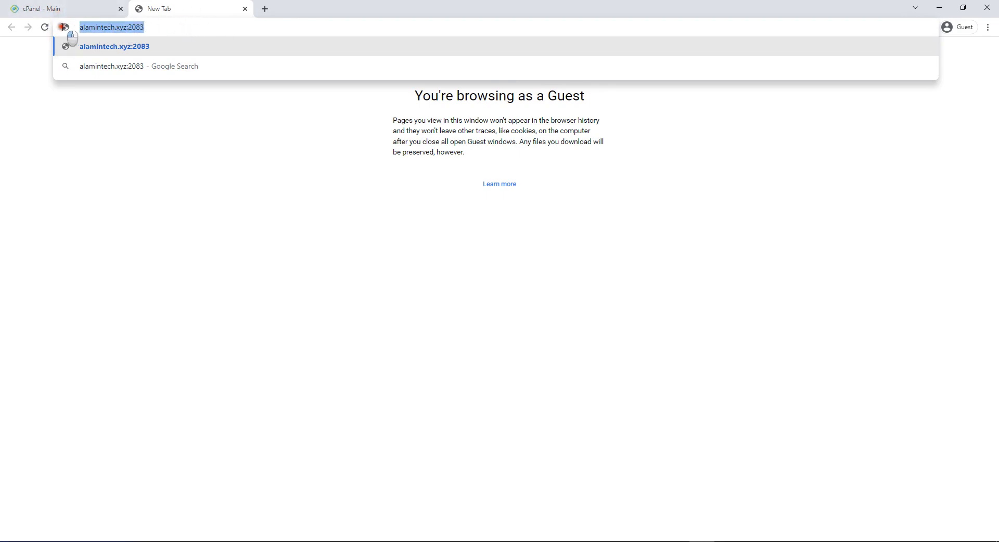
triple_click(161, 24)
double_click(162, 24)
click(175, 24)
click(181, 26)
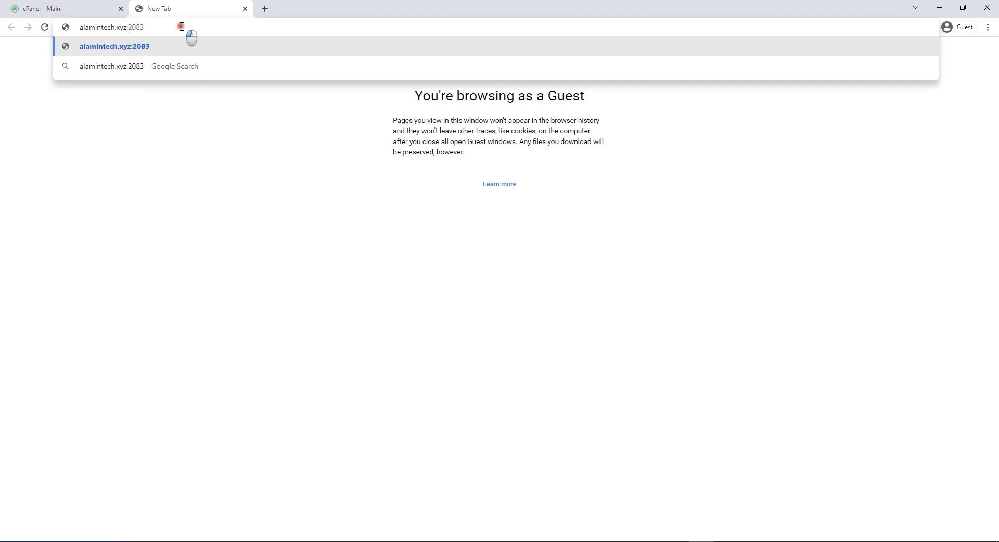
triple_click(182, 27)
click(245, 9)
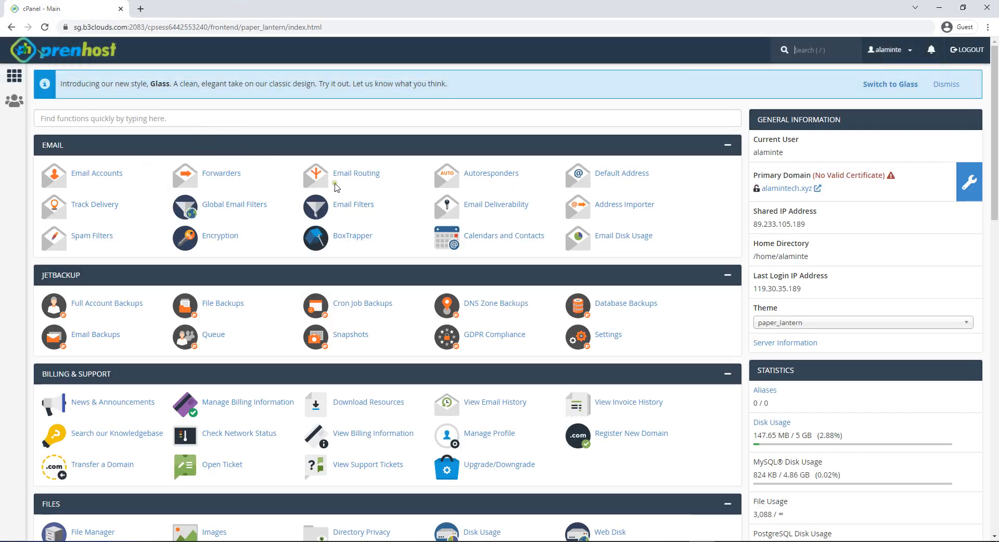
click(306, 27)
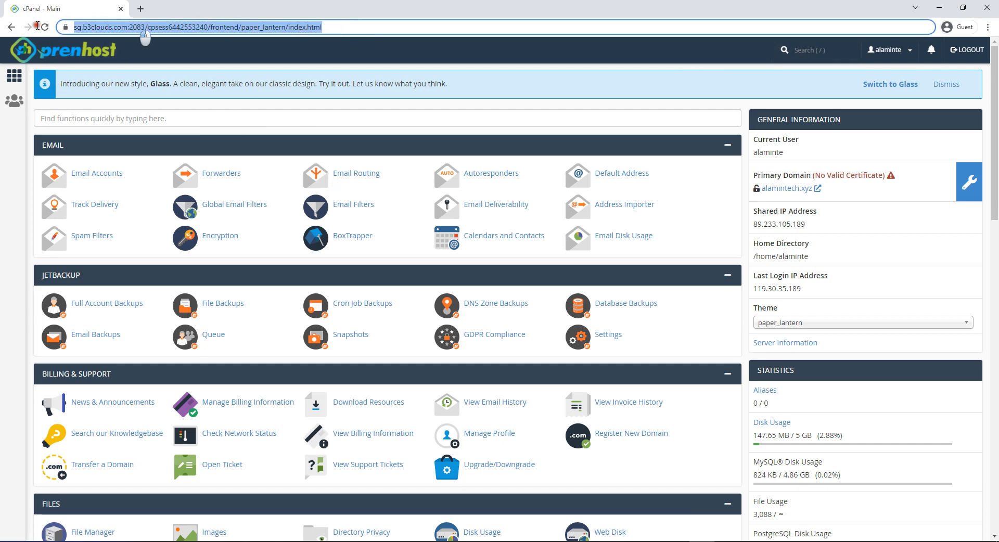
click(3, 172)
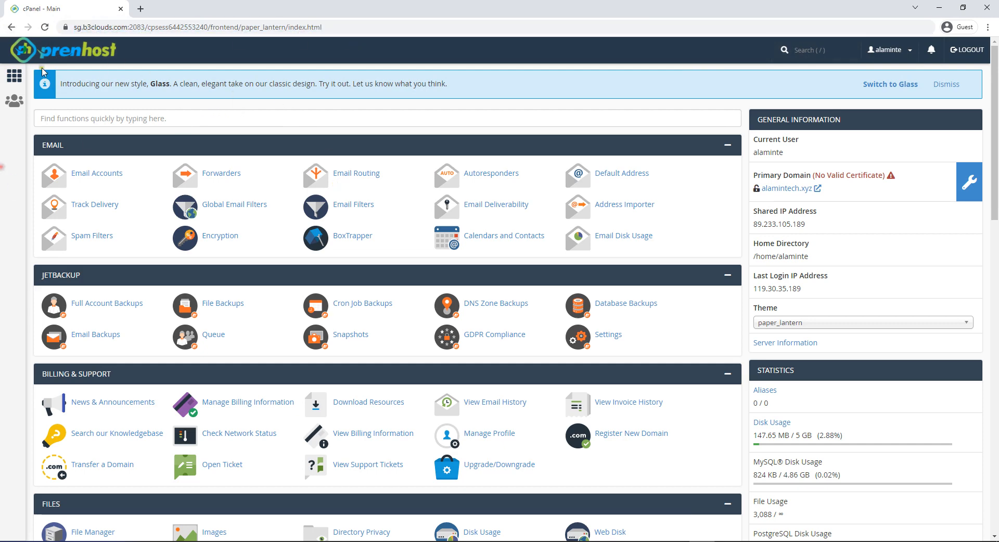
scroll(151, 93, down, 17)
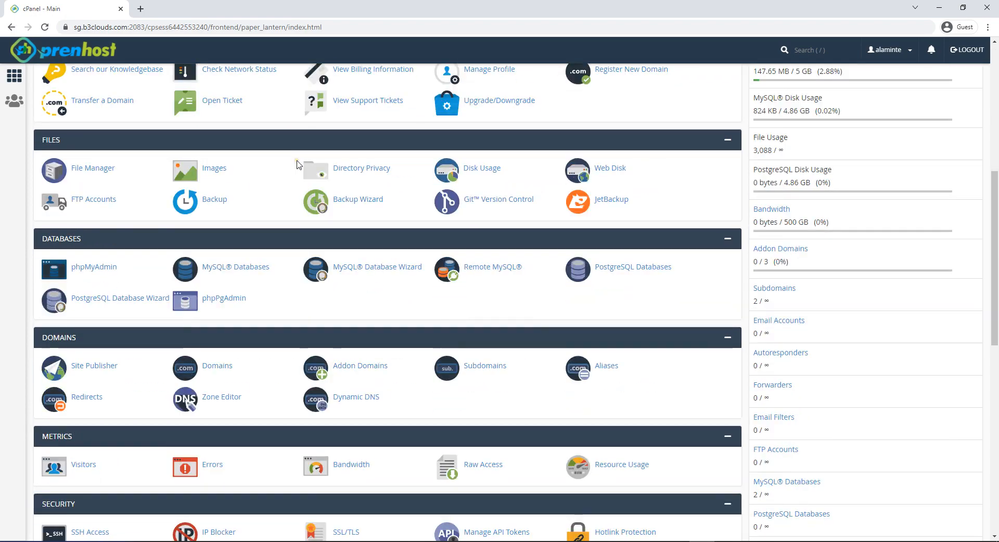
scroll(297, 165, up, 8)
scroll(342, 173, up, 9)
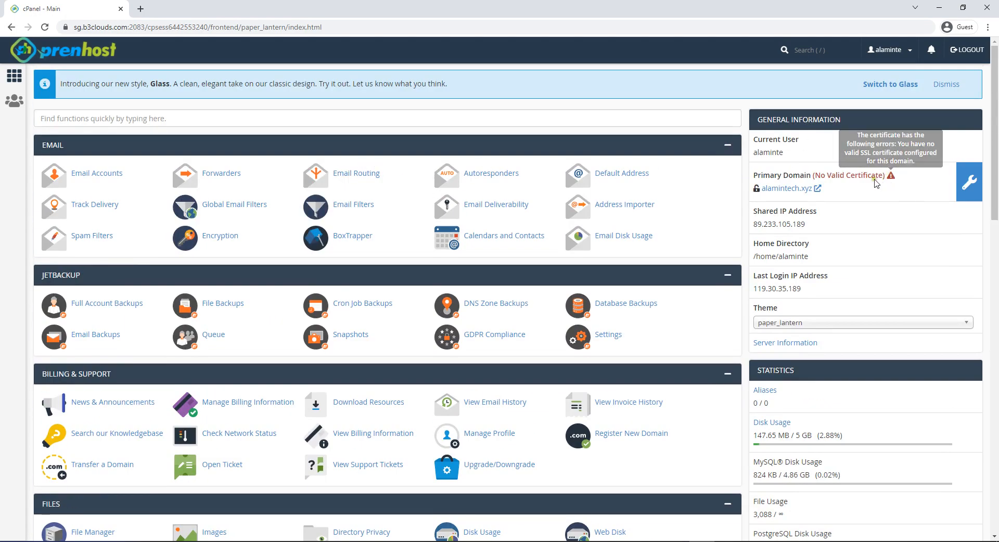
Step: Check the primary domain's certificate warning and the connection security details of the alamintech.xyz site, then return to cPanel
mouse_move(892, 177)
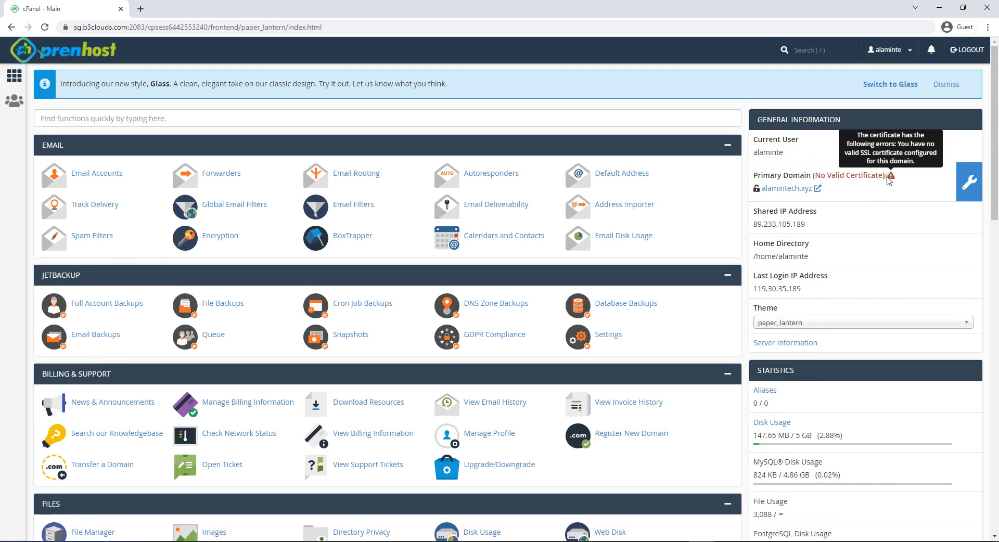
click(798, 188)
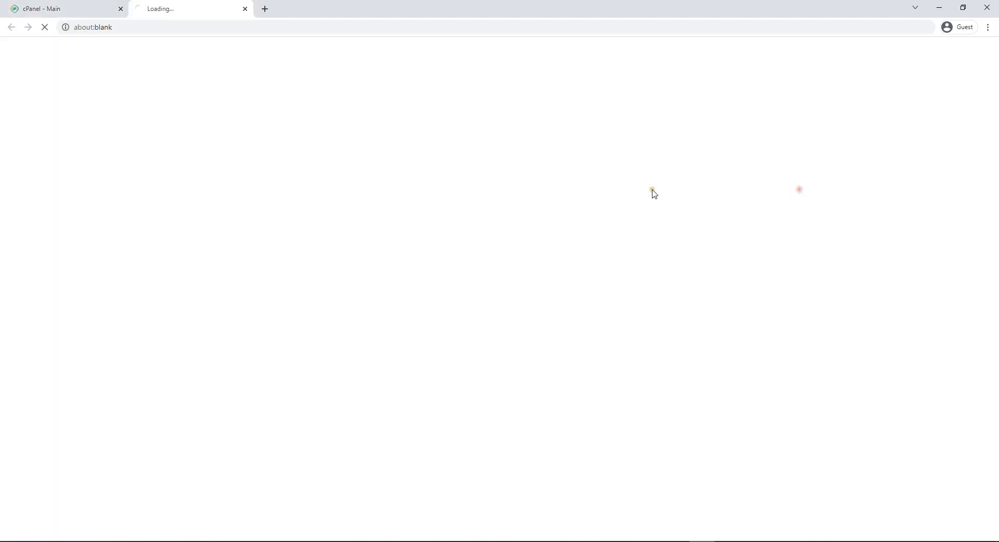
click(169, 27)
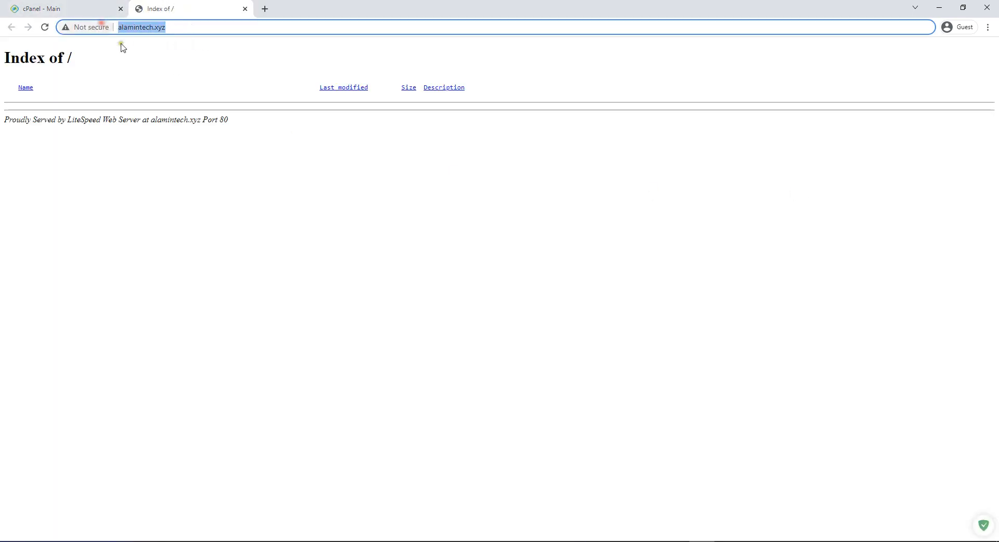
click(88, 28)
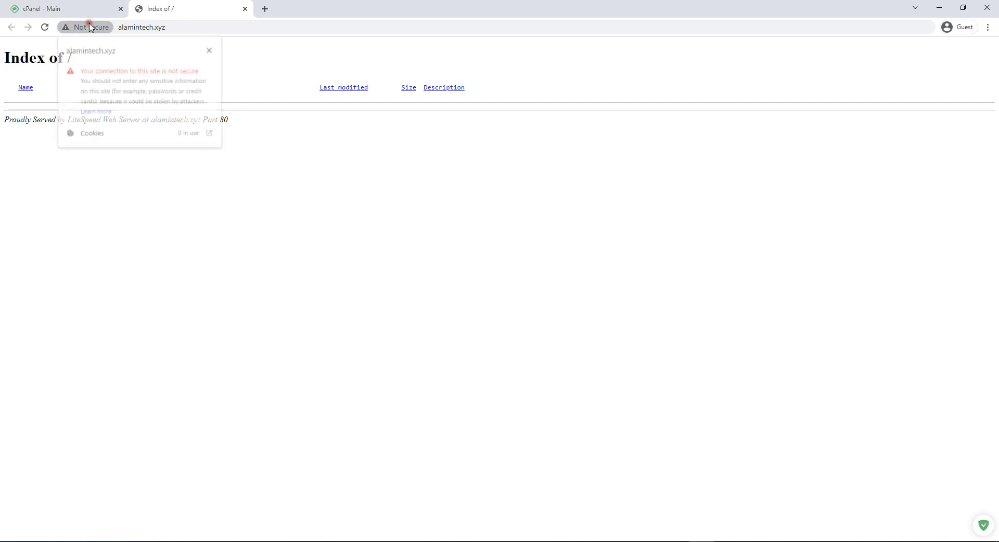
click(263, 62)
click(245, 9)
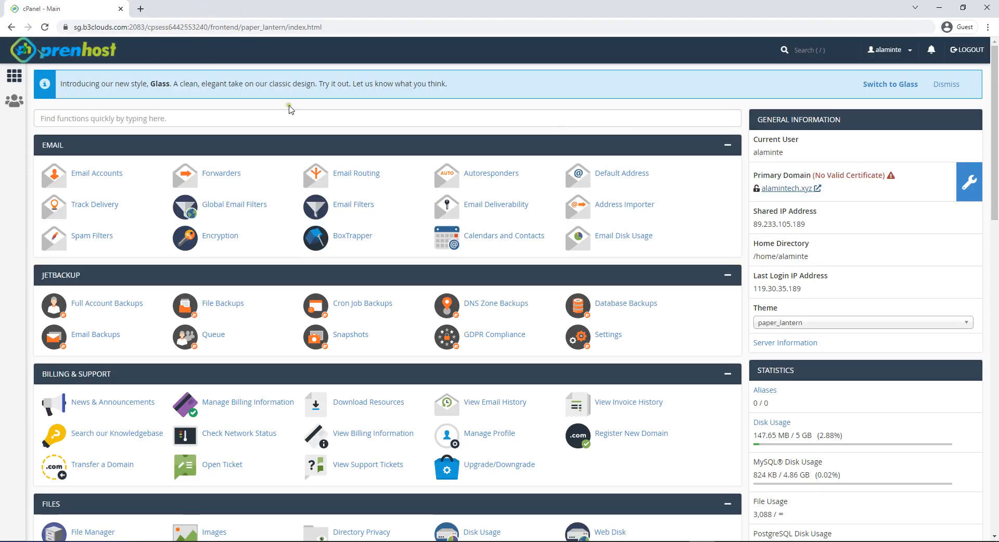
Step: Open the SSL/TLS Status page from the Security section
scroll(551, 171, down, 5)
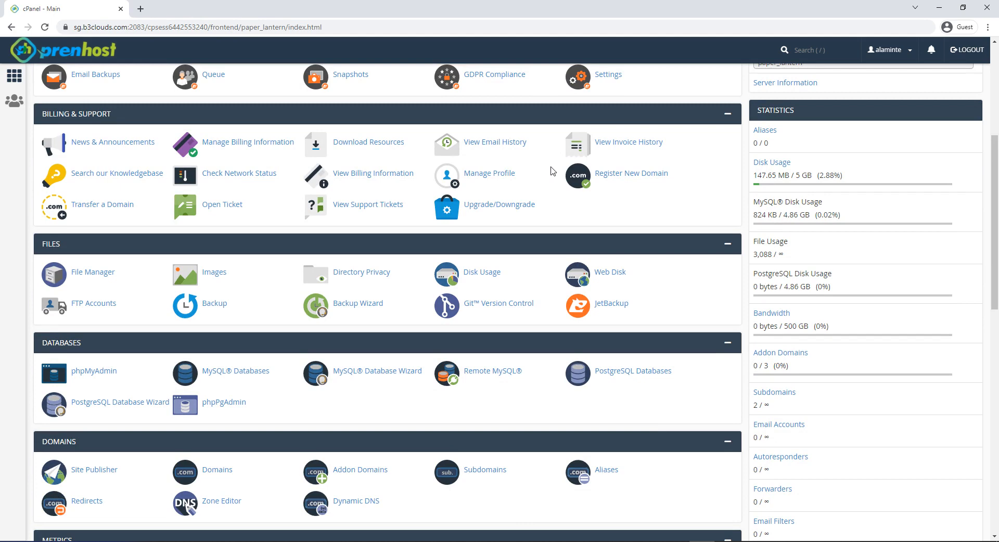
scroll(552, 166, down, 7)
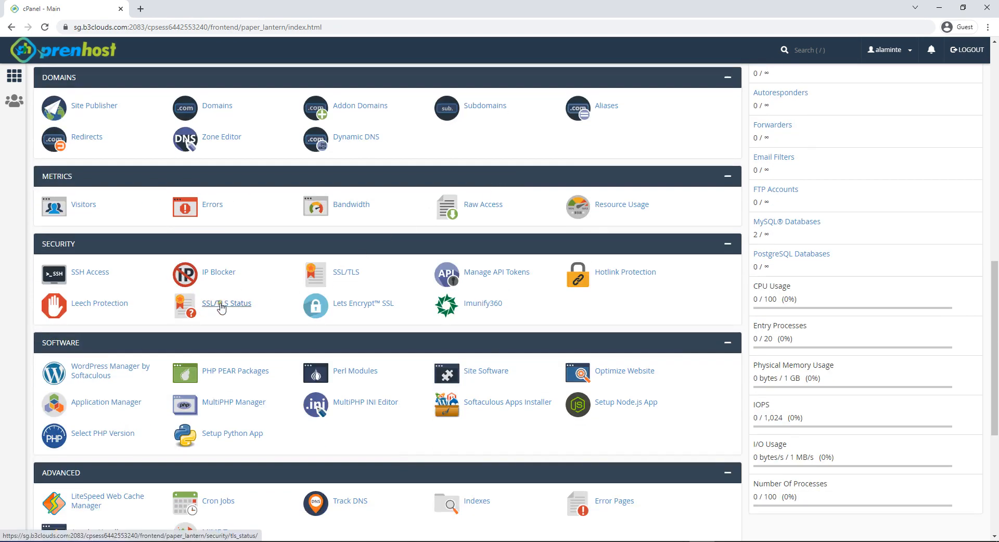
click(233, 306)
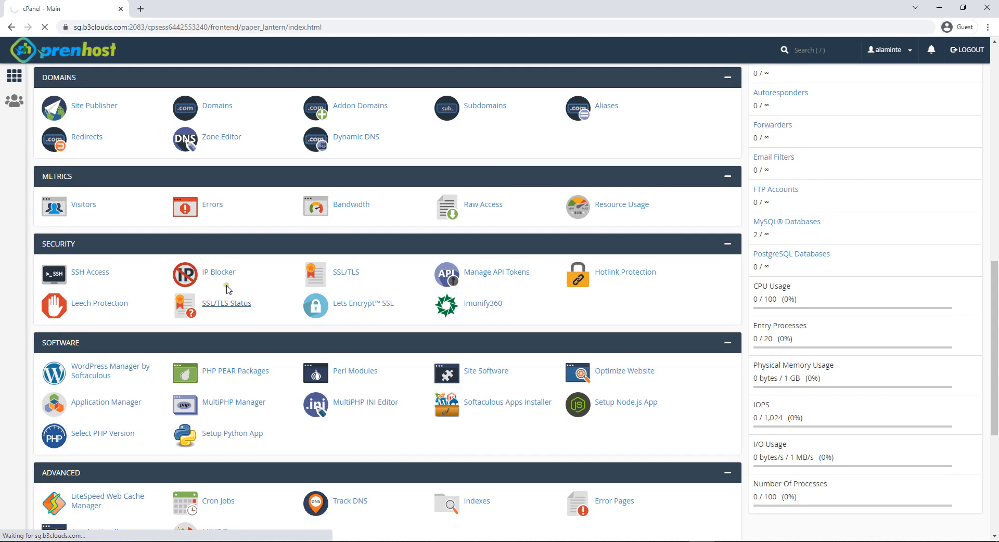
Step: Select all domains in the SSL/TLS Status list
click(41, 209)
click(41, 209)
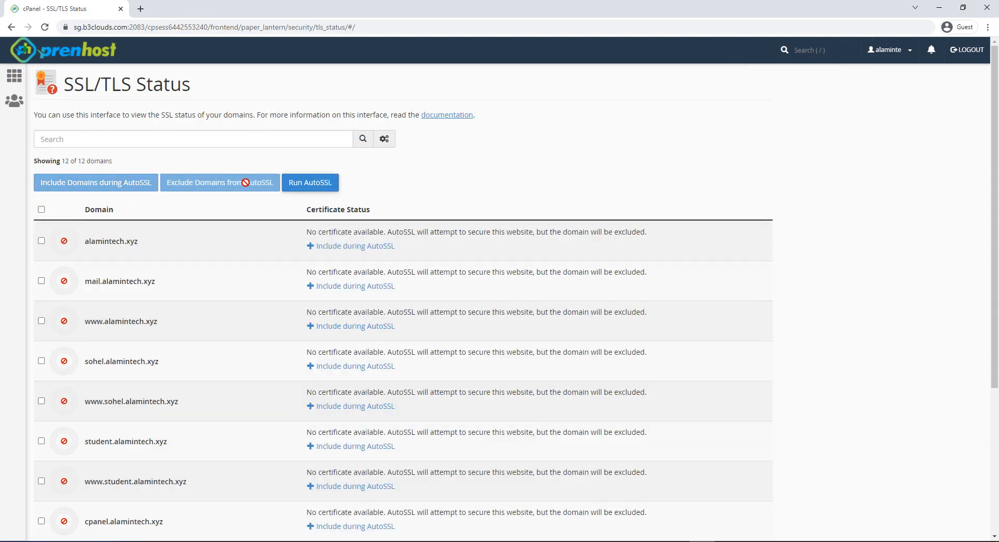
triple_click(102, 159)
click(139, 155)
double_click(42, 209)
click(42, 210)
click(41, 210)
click(42, 209)
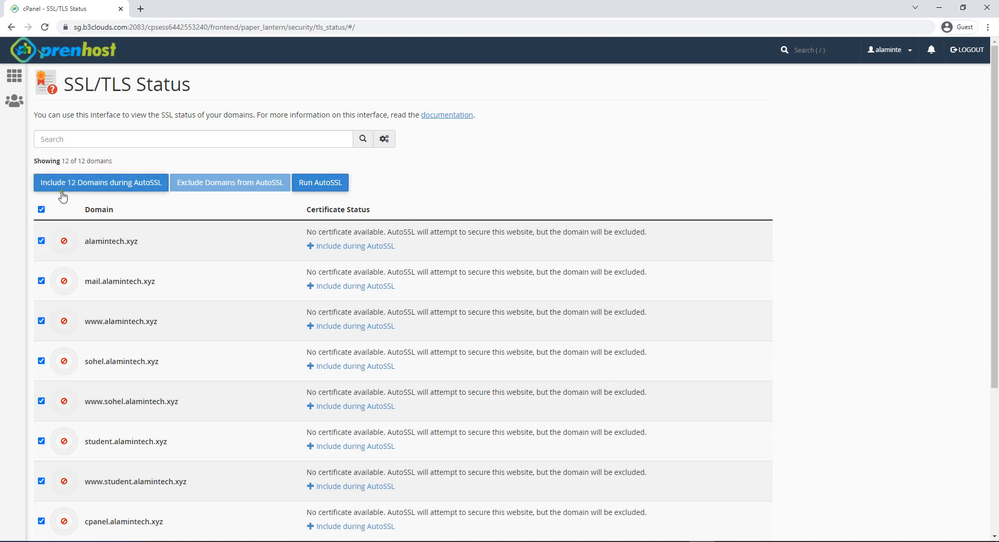
Step: Return to the cPanel home page and open Let's Encrypt SSL in the Security section
click(15, 77)
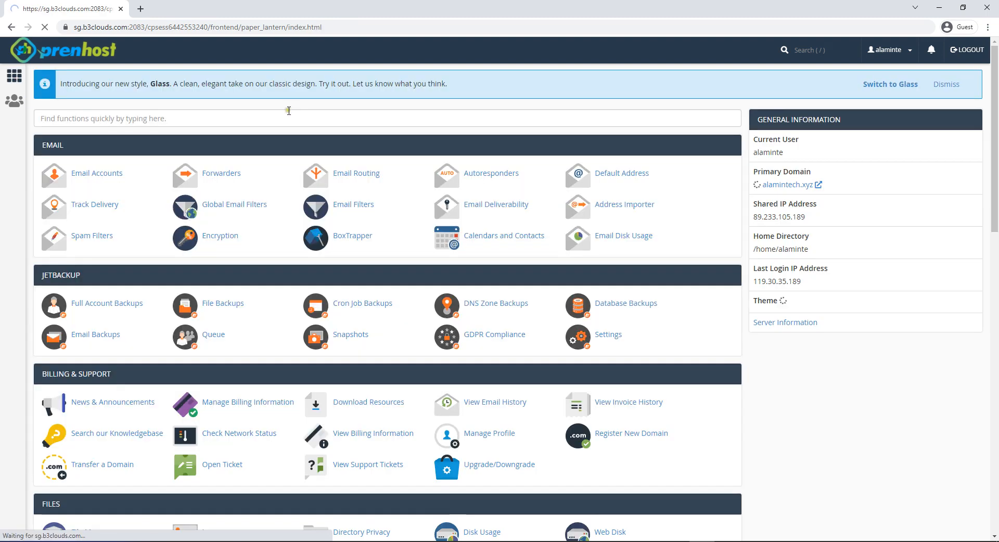
scroll(468, 198, down, 7)
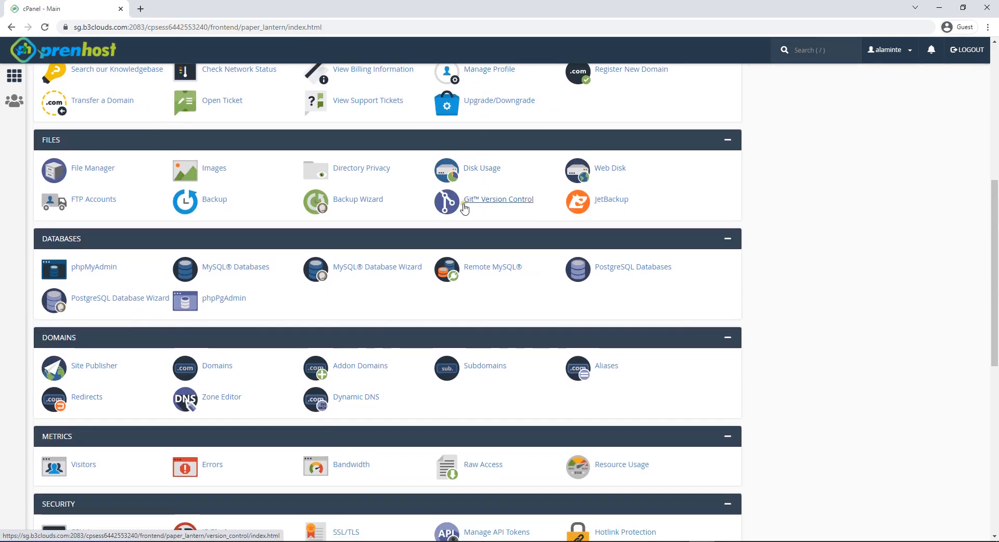
scroll(465, 209, down, 3)
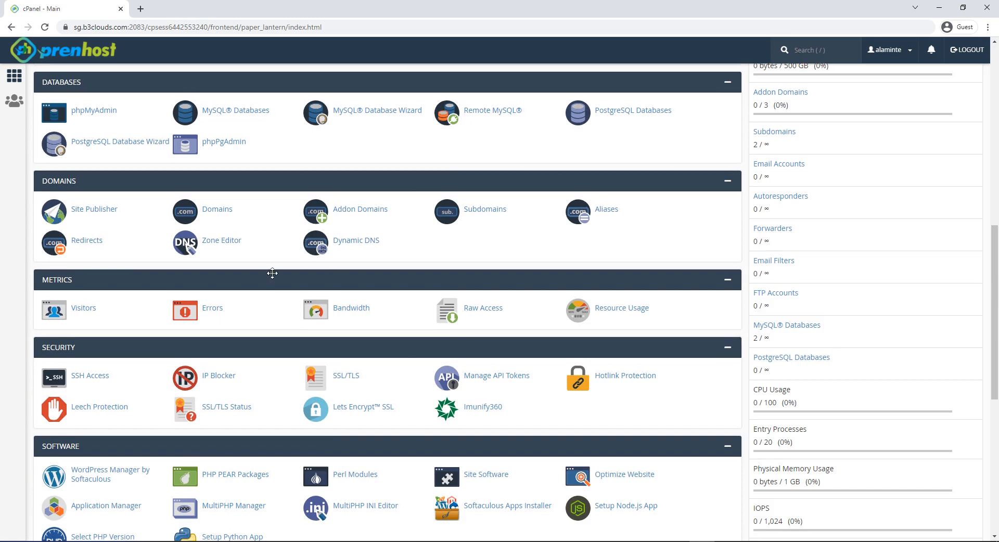
scroll(272, 273, down, 3)
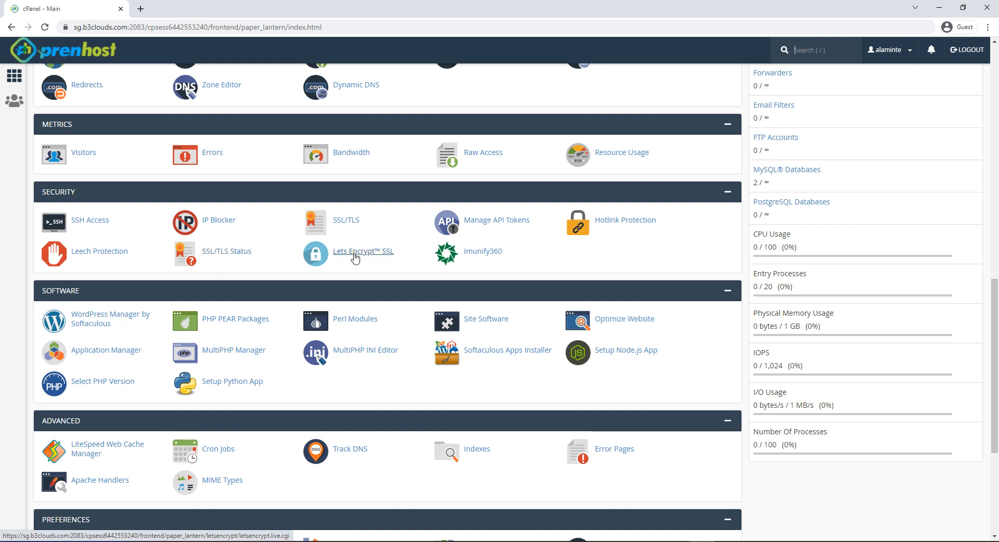
click(371, 253)
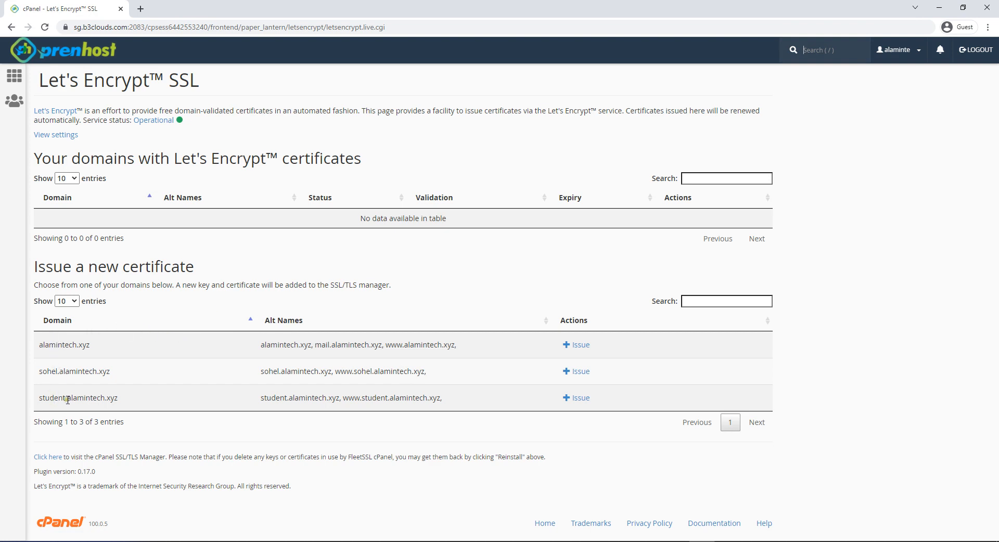
Step: Examine the table of existing Let's Encrypt certificates and the domains and alternative names available for a new certificate
drag(39, 376, 134, 398)
double_click(69, 345)
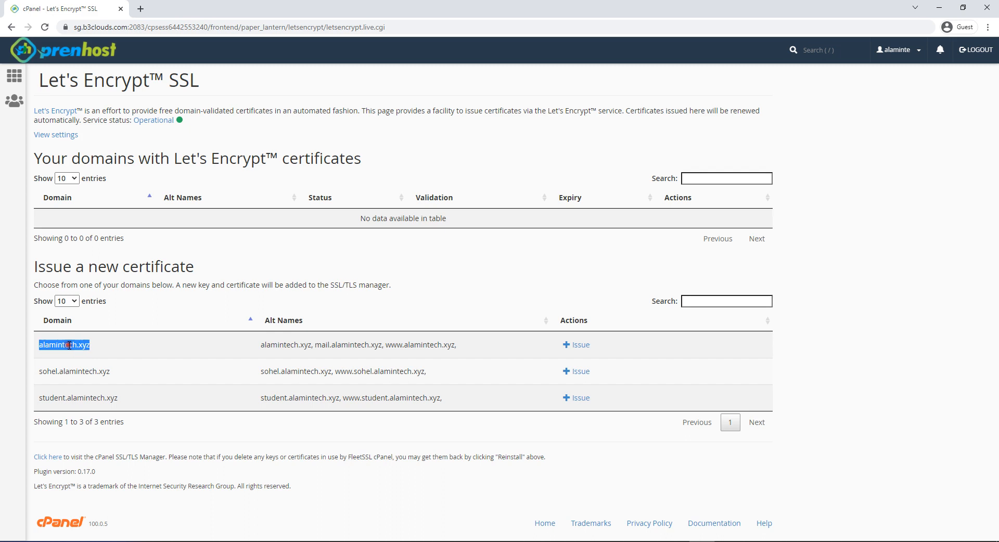
click(327, 392)
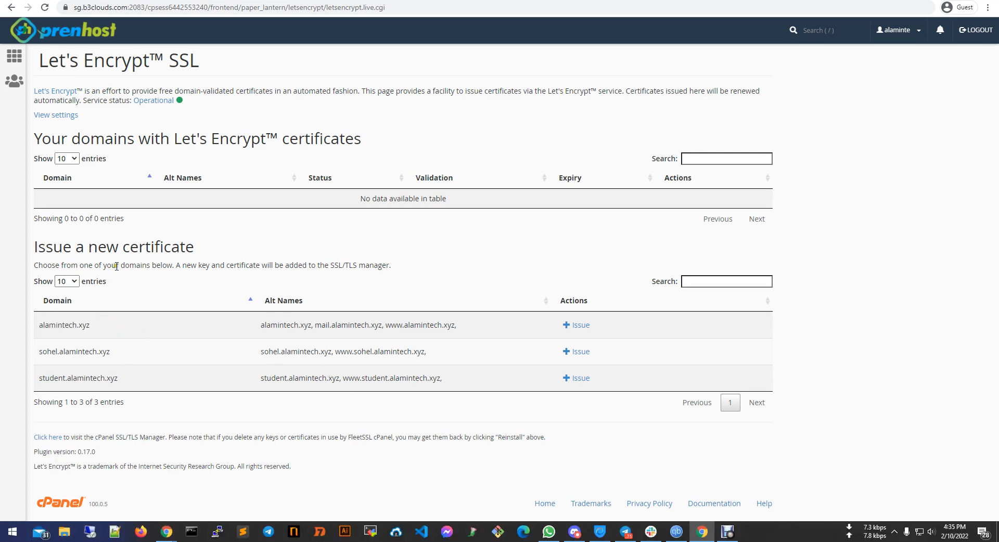
drag(41, 199, 455, 200)
click(472, 201)
drag(358, 199, 462, 199)
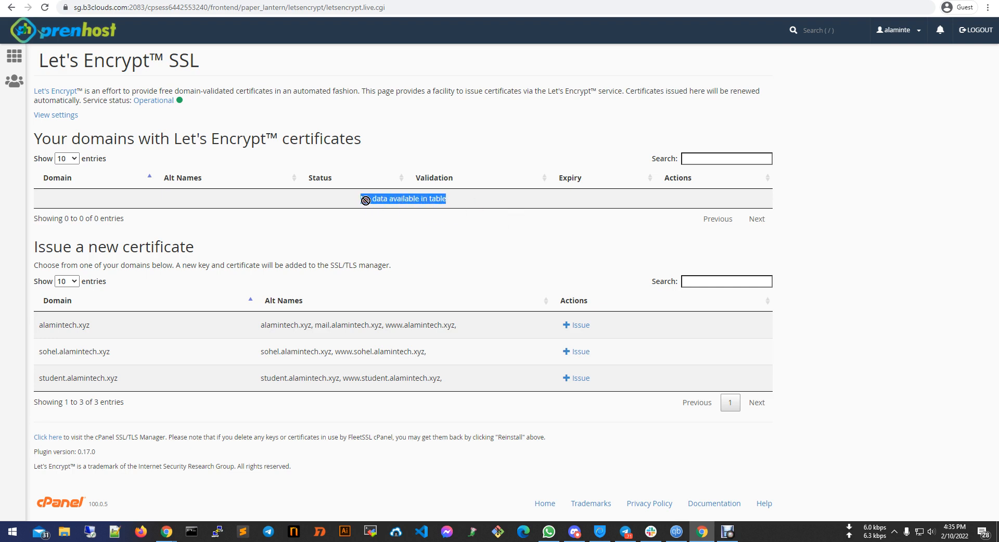
click(311, 275)
drag(257, 326, 446, 330)
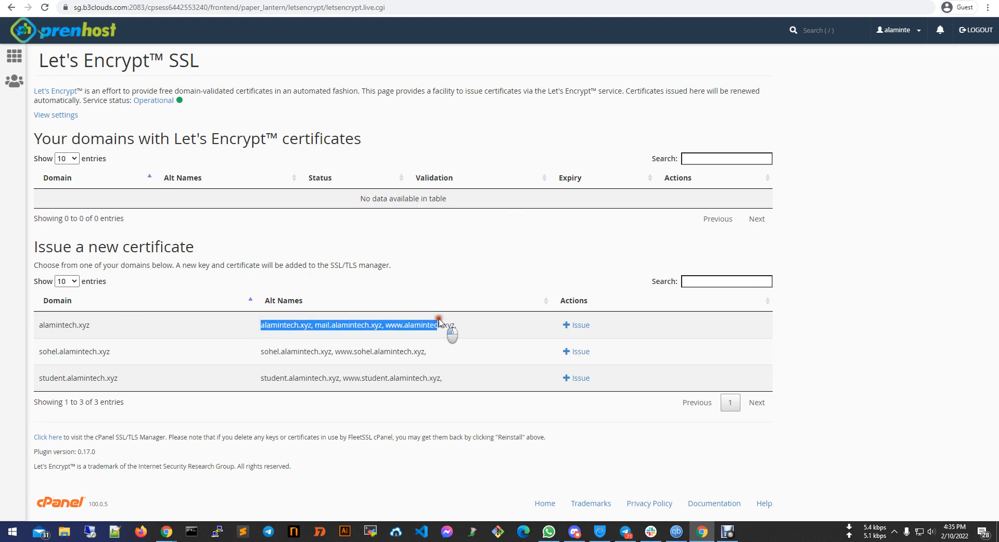
click(455, 343)
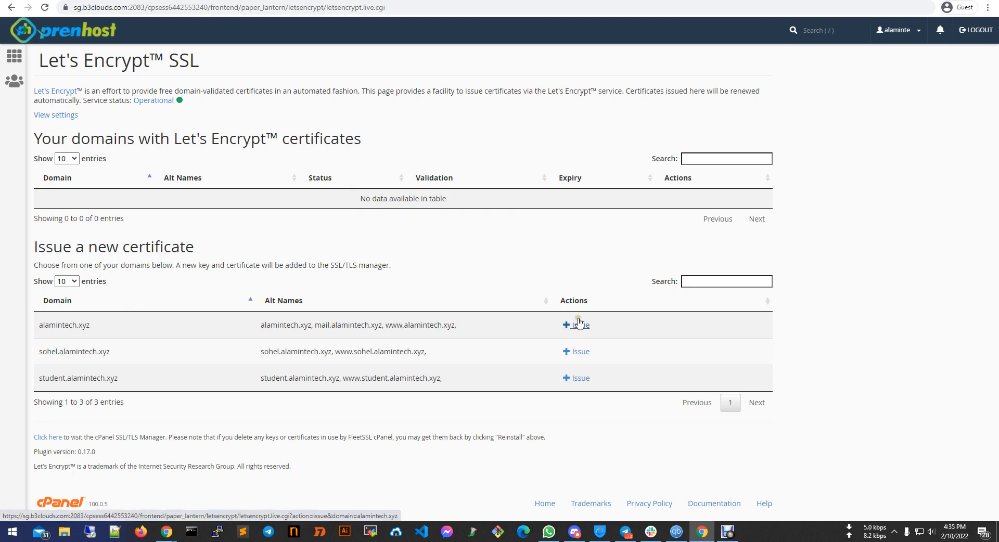
drag(32, 327, 106, 326)
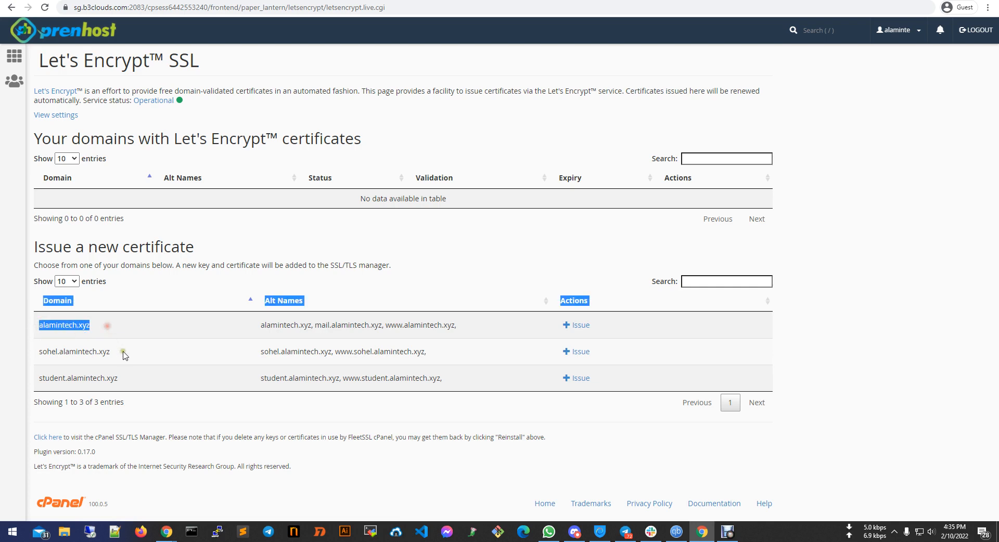
click(120, 351)
double_click(102, 353)
click(312, 351)
Step: Issue a Let's Encrypt certificate for alamintech.xyz with its mail and www aliases, without cPanel subdomains, using http-01 validation
click(573, 325)
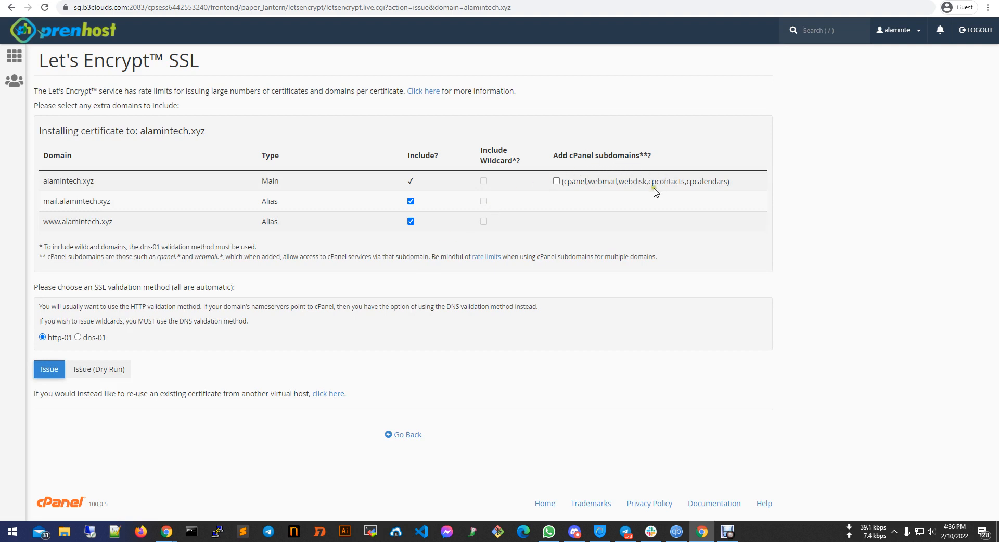
drag(564, 183, 747, 188)
click(795, 199)
drag(588, 185, 712, 184)
click(774, 189)
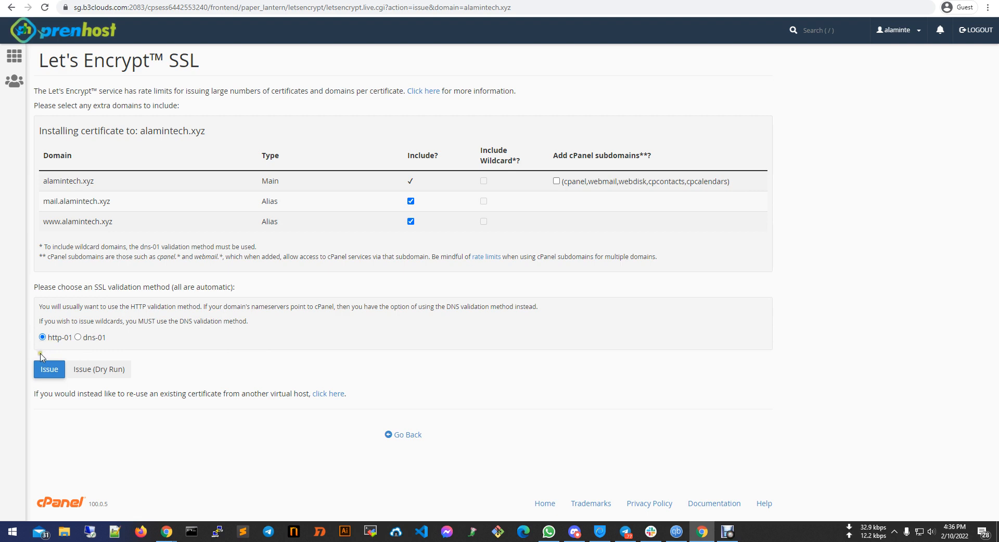
click(50, 371)
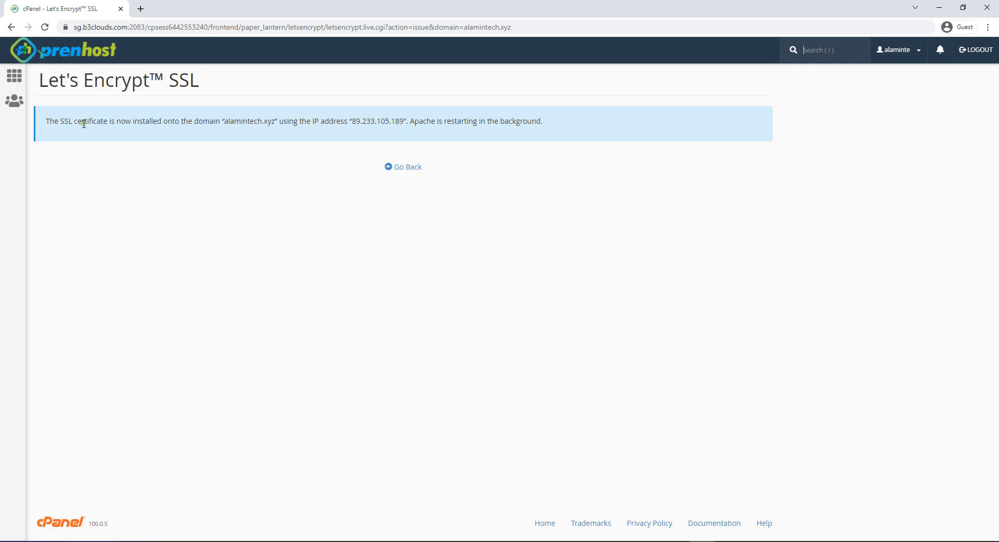
drag(122, 123, 551, 123)
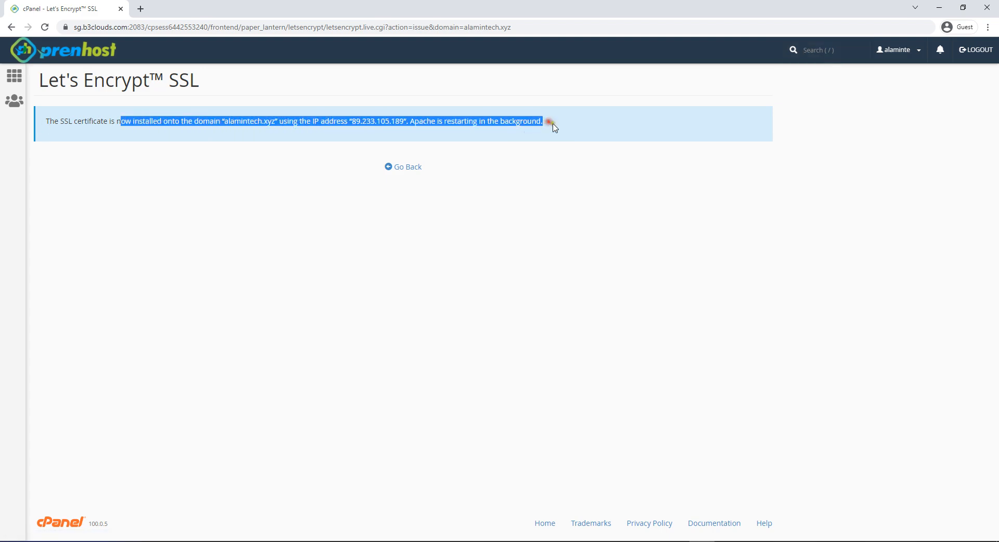
Step: Read the certificate installation message for alamintech.xyz and return to the Let's Encrypt SSL overview
click(591, 127)
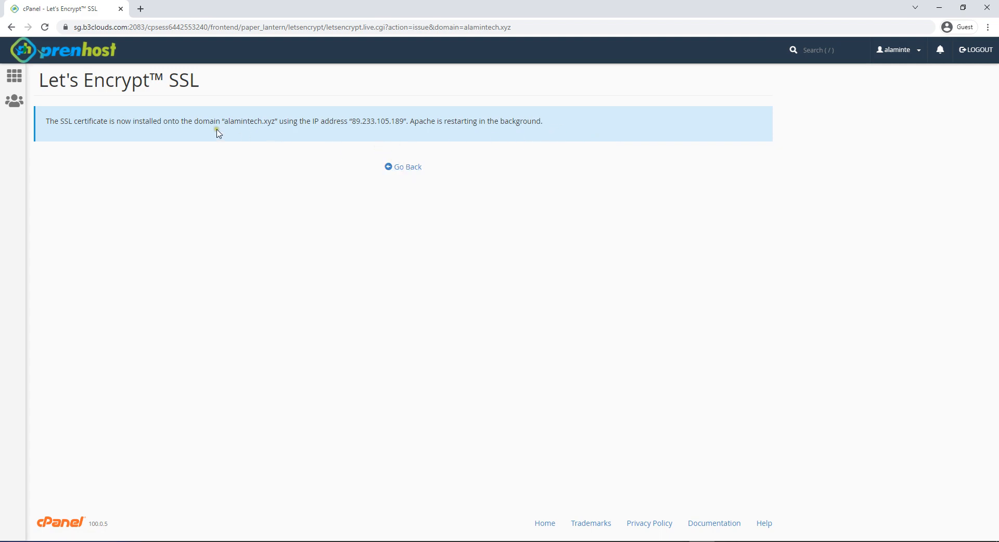
triple_click(144, 124)
click(314, 123)
drag(223, 123, 271, 123)
click(417, 167)
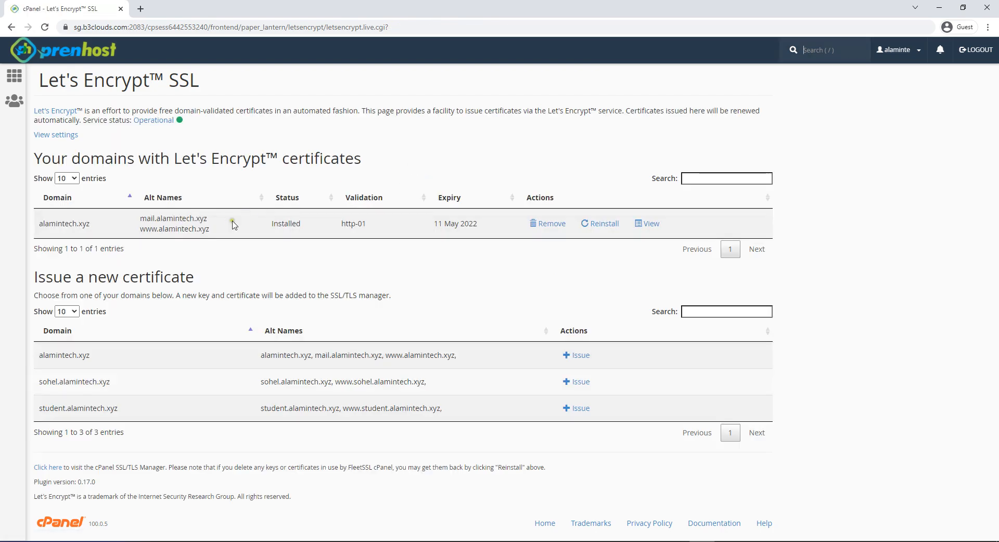
Step: Open the alamintech.xyz website in a new tab from its entry in the installed certificates table
drag(238, 233, 33, 213)
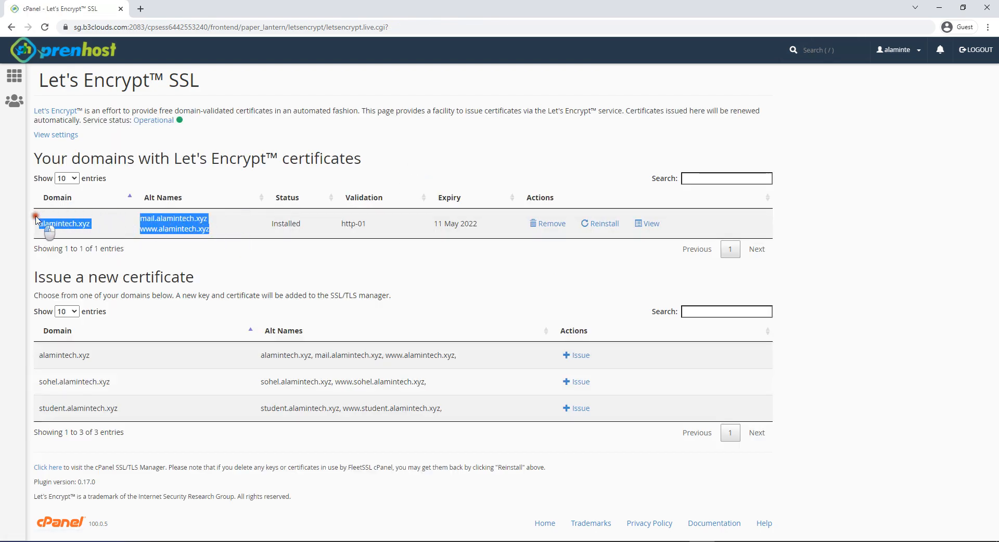
triple_click(191, 216)
click(311, 250)
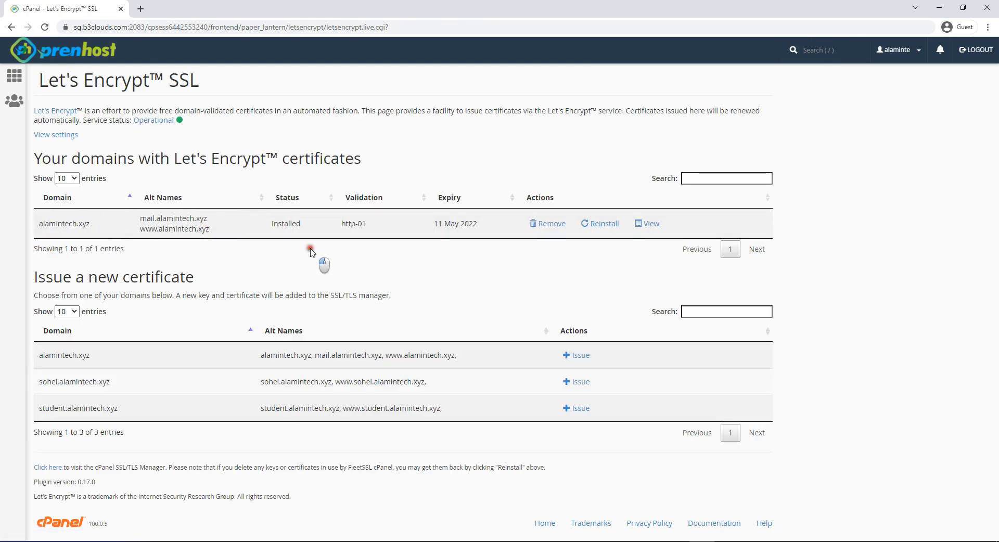
double_click(75, 225)
right_click(73, 224)
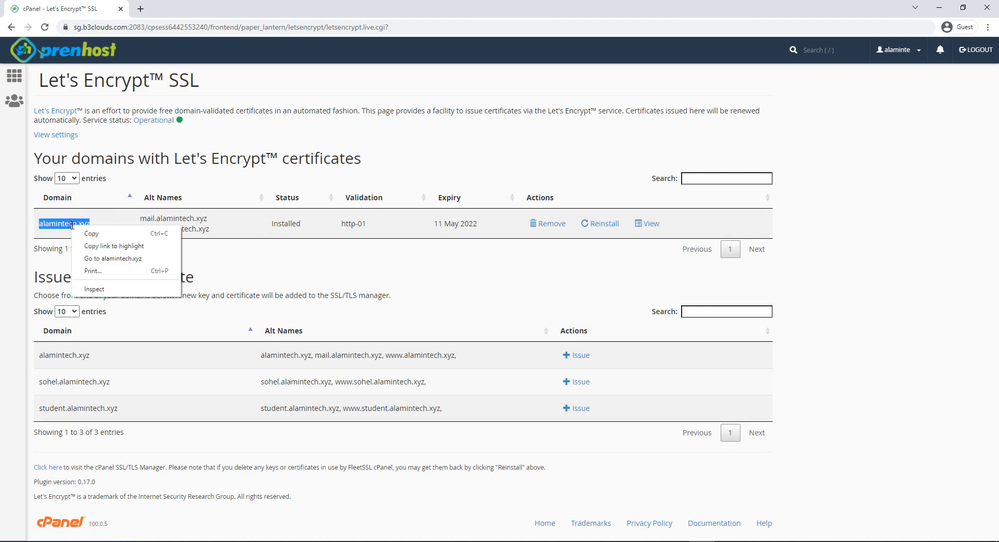
click(110, 256)
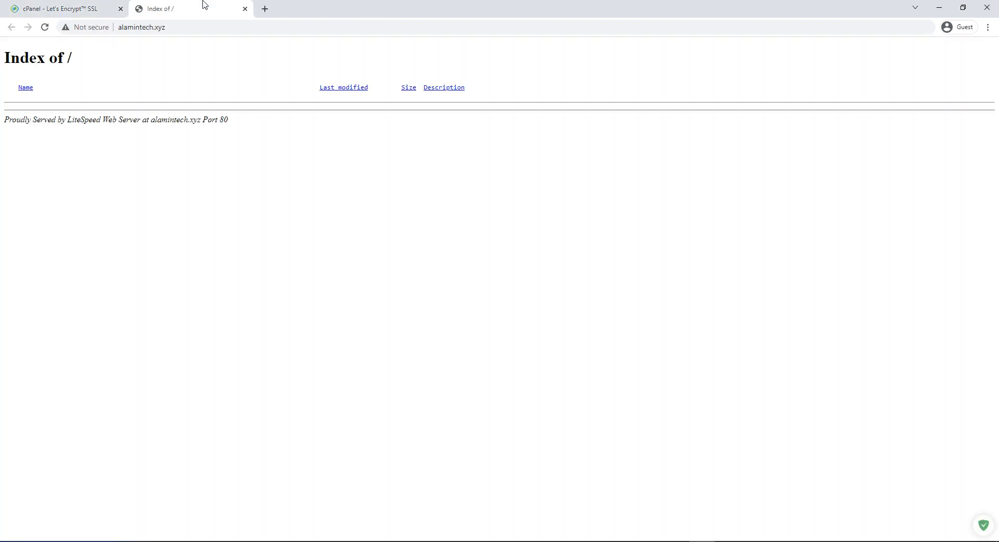
Step: Check the connection security information, address and server port line of the alamintech.xyz page
click(86, 32)
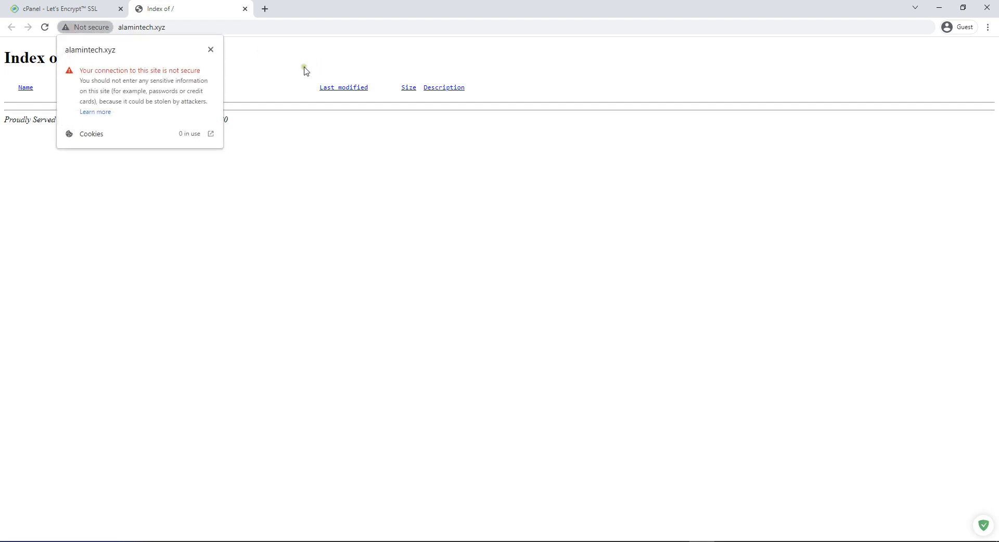
click(256, 58)
click(184, 27)
click(216, 26)
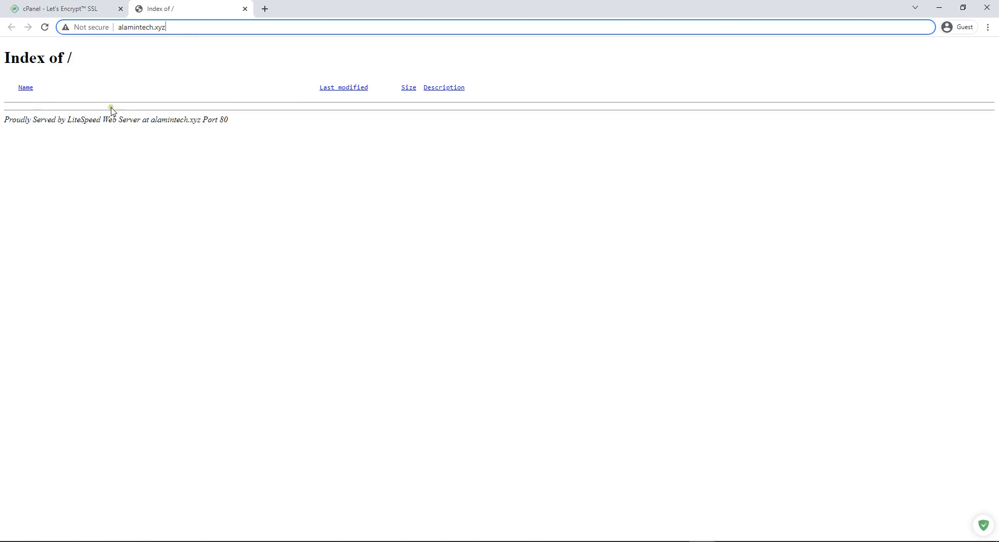
drag(92, 118, 260, 120)
click(292, 123)
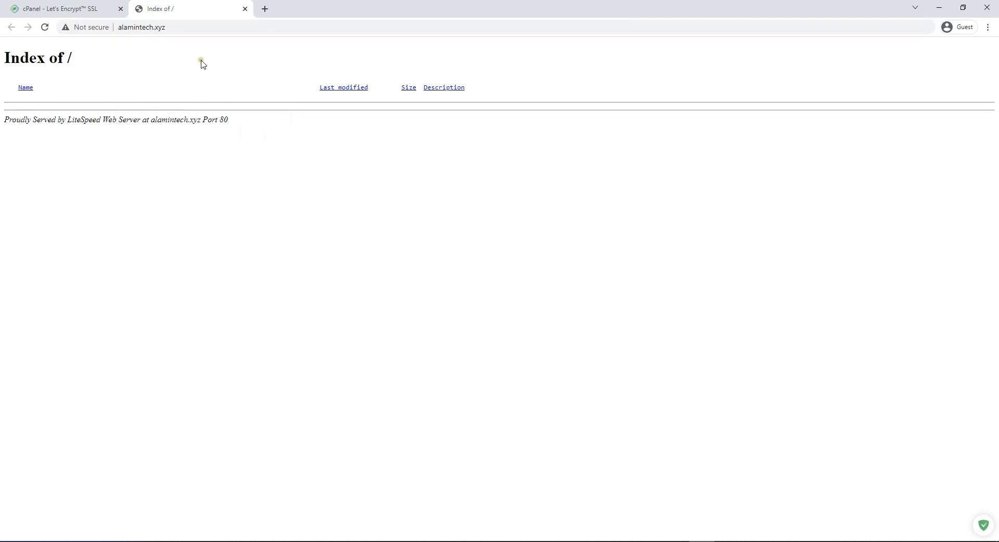
click(208, 25)
click(217, 24)
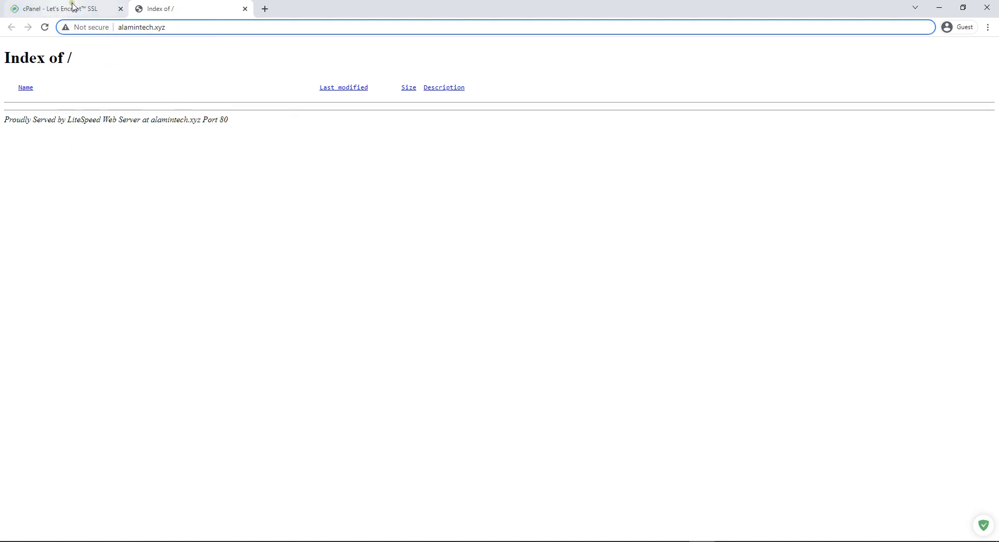
drag(199, 21, 51, 44)
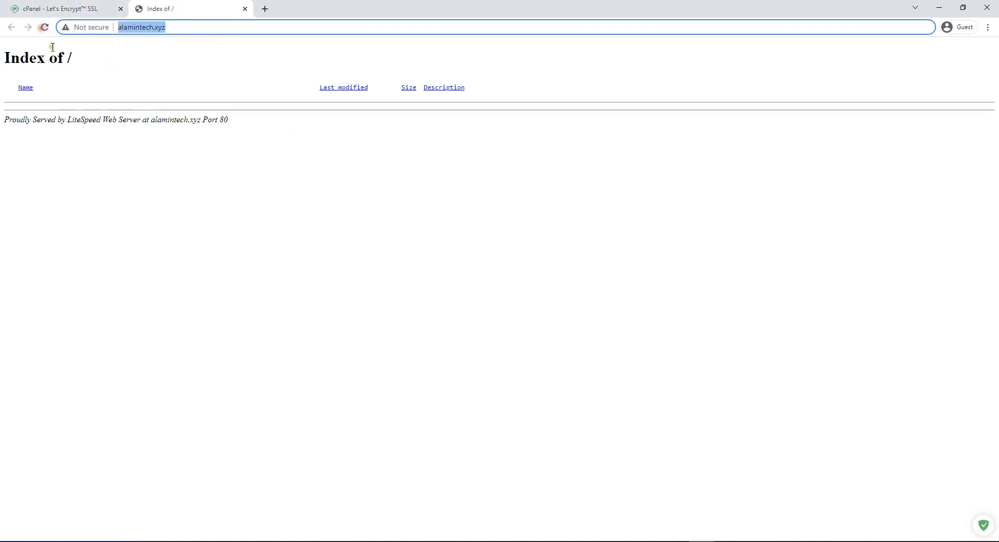
click(127, 71)
click(190, 27)
click(225, 27)
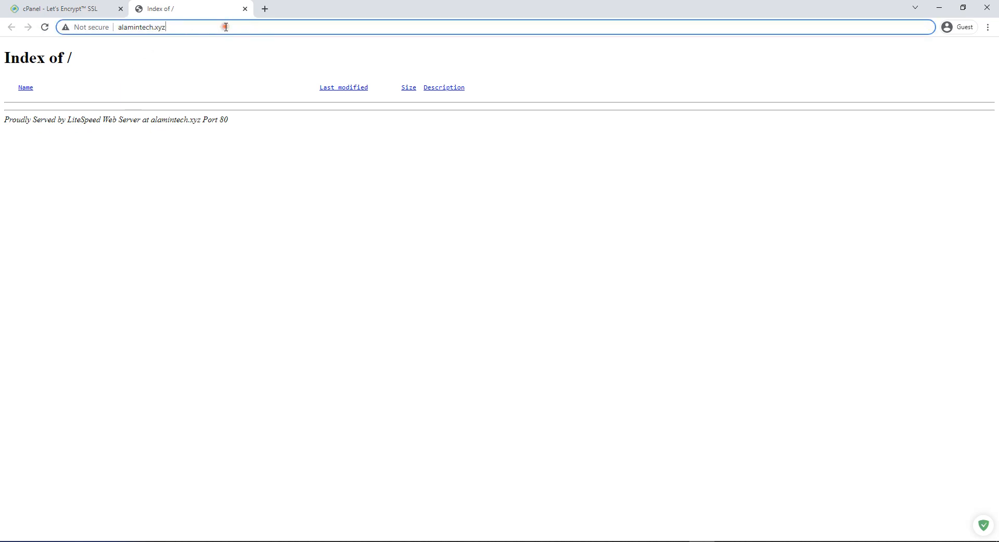
click(119, 28)
text(https://)
key(Return)
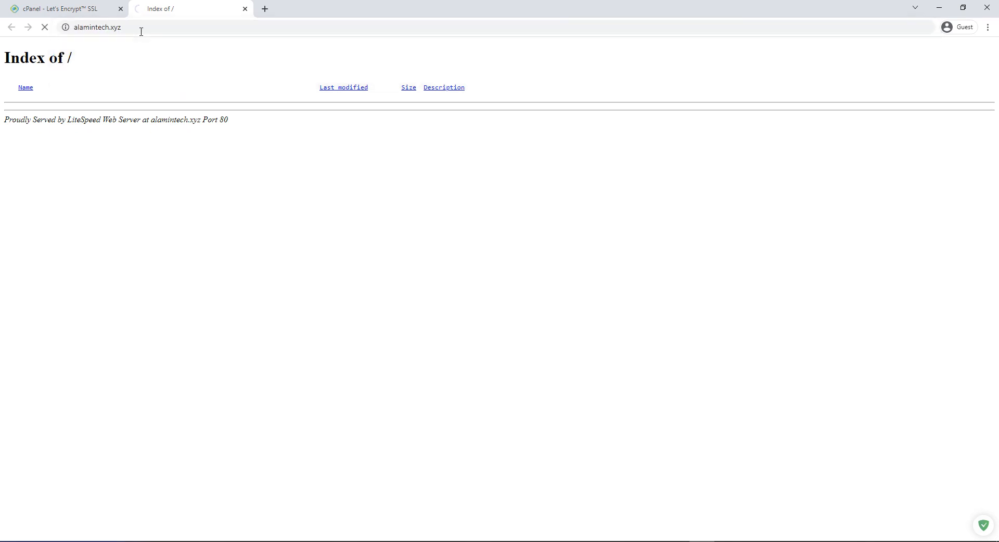
Step: View the connection security and certificate details of alamintech.xyz, then reload and inspect its https address
click(67, 29)
click(112, 71)
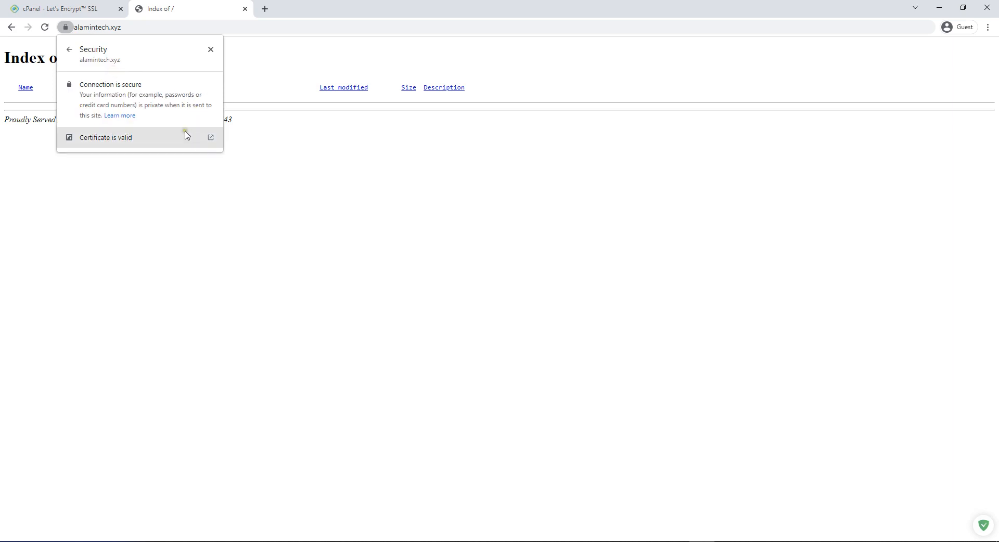
click(212, 51)
click(175, 26)
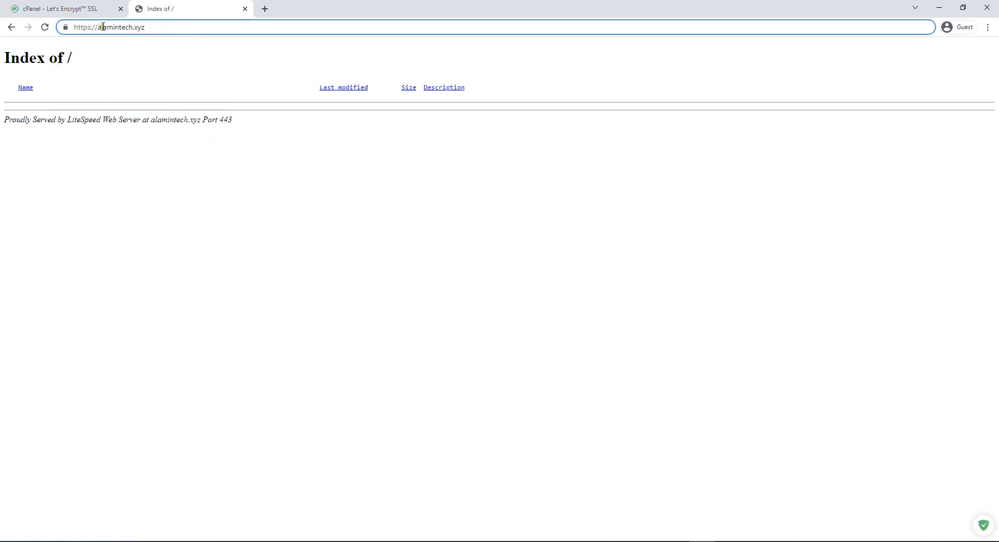
drag(100, 27, 73, 27)
key(Return)
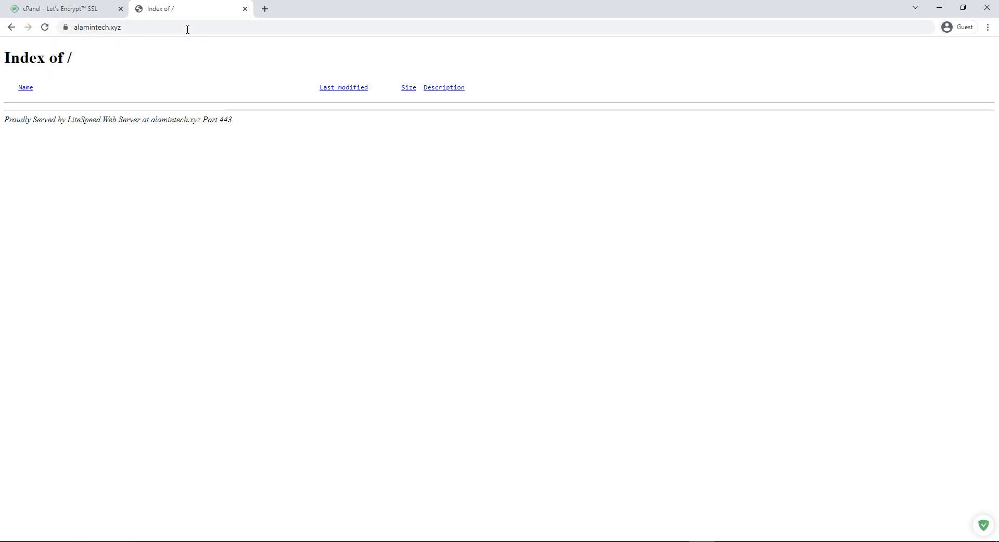
click(198, 27)
click(198, 27)
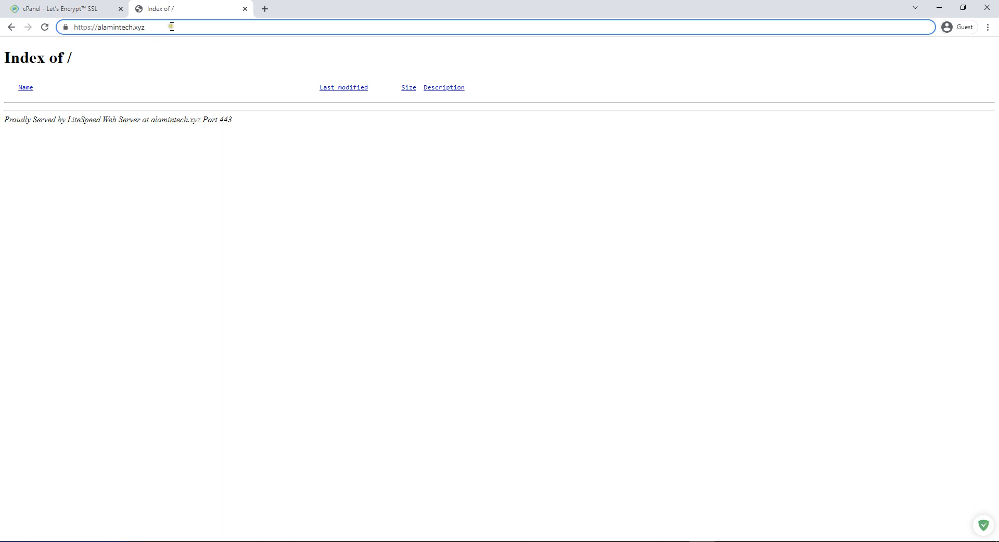
Step: Back in cPanel, issue a Let's Encrypt certificate for sohel.alamintech.xyz with its www alias, without cPanel subdomains, using http-01 validation
click(86, 9)
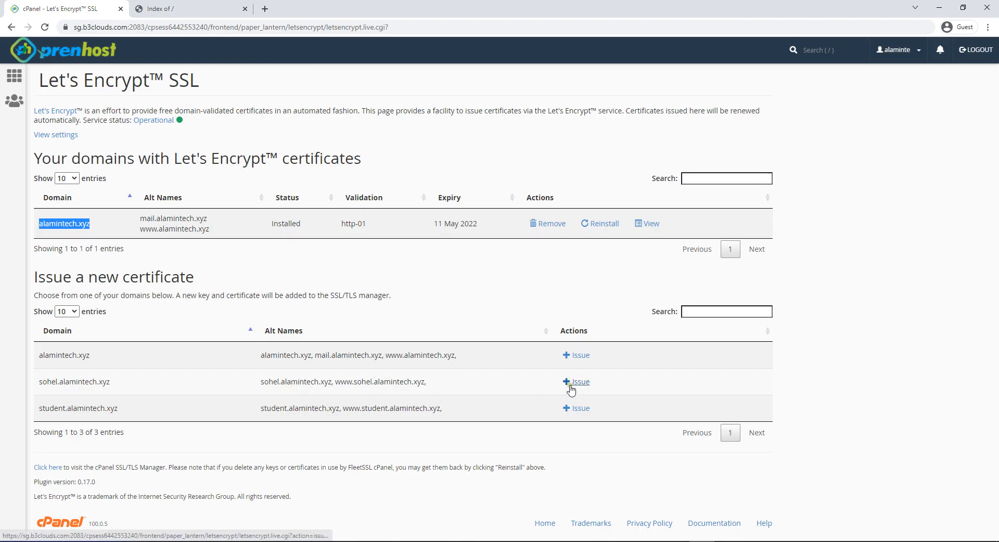
double_click(64, 384)
triple_click(64, 383)
click(185, 385)
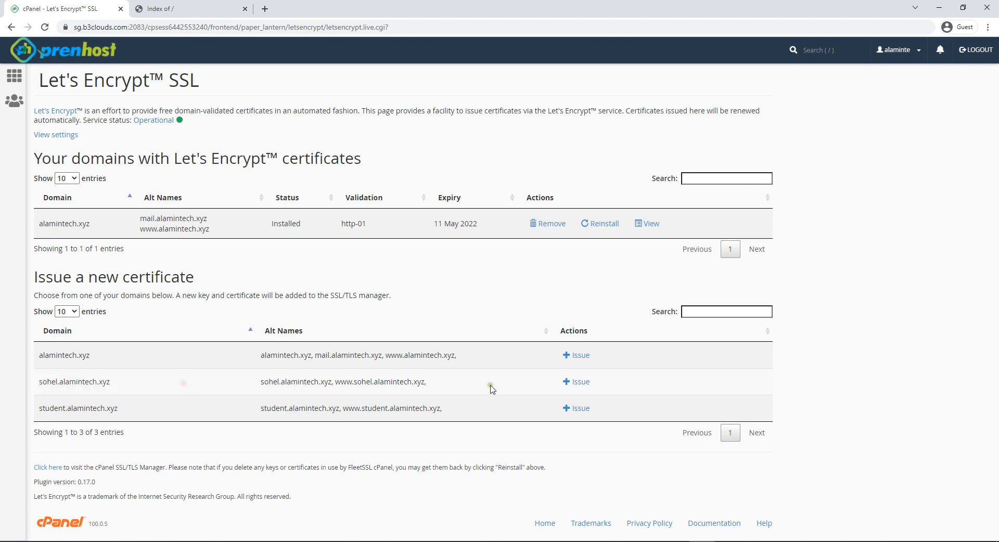
click(575, 384)
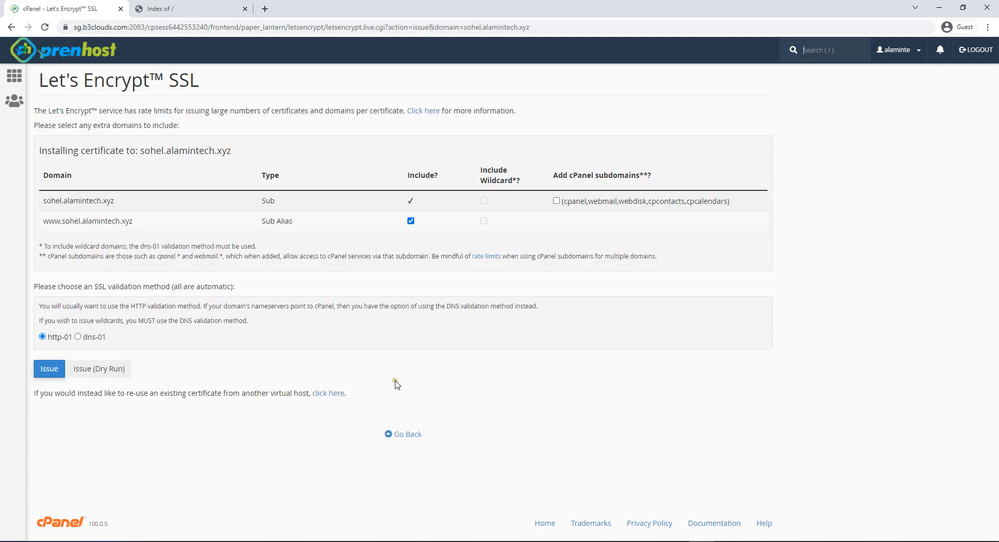
click(49, 370)
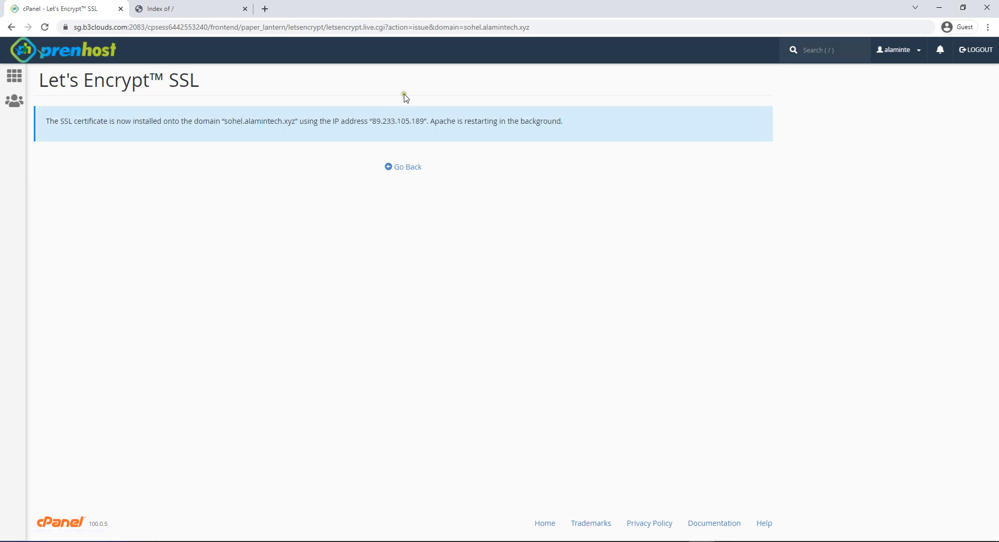
Step: Issue a Let's Encrypt certificate for student.alamintech.xyz with its www alias, without cPanel subdomains, using http-01 validation
click(408, 167)
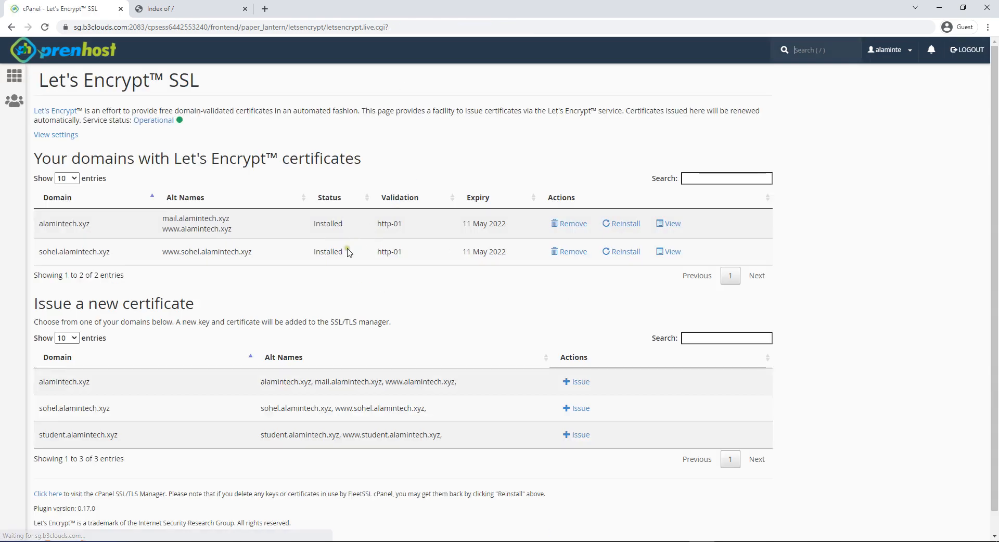
scroll(262, 346, down, 2)
click(581, 411)
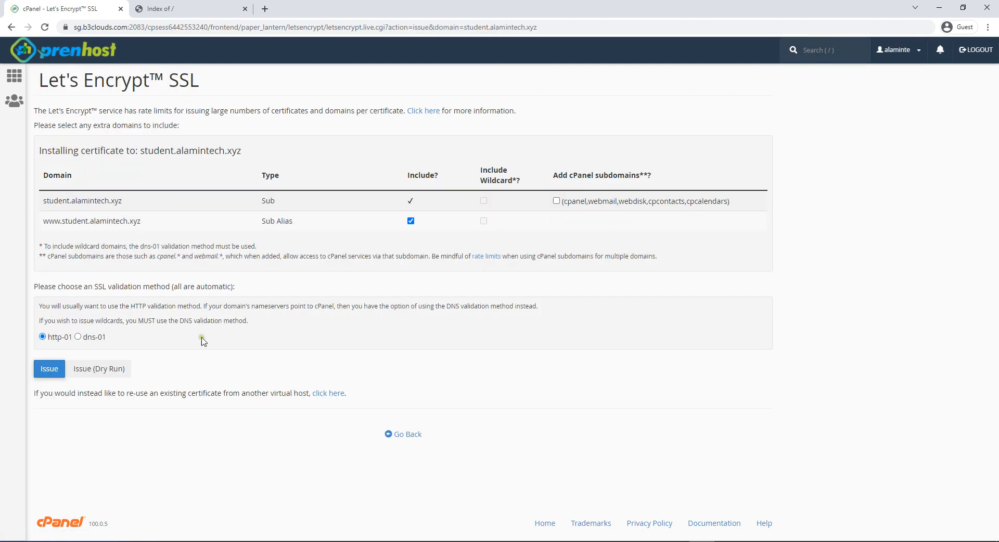
click(51, 370)
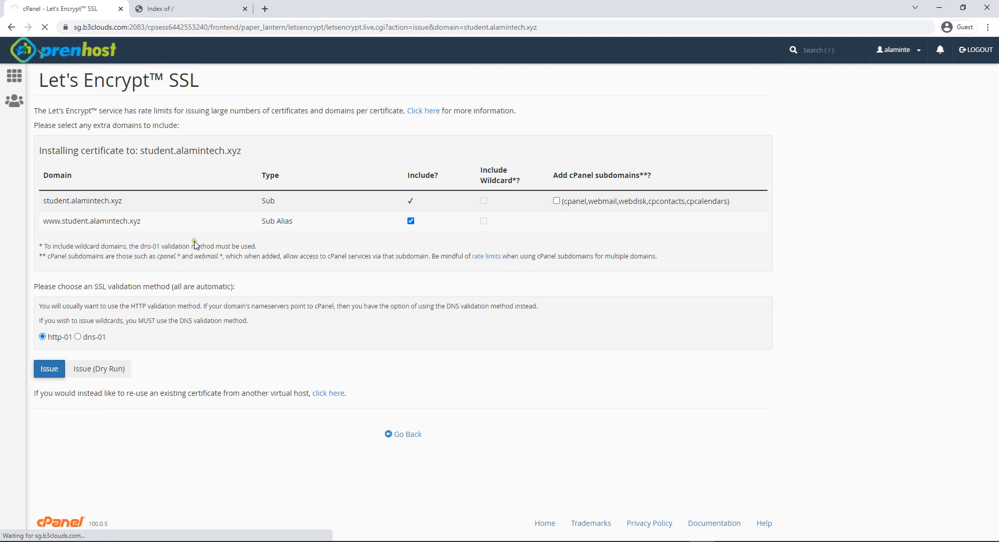
drag(41, 81, 208, 90)
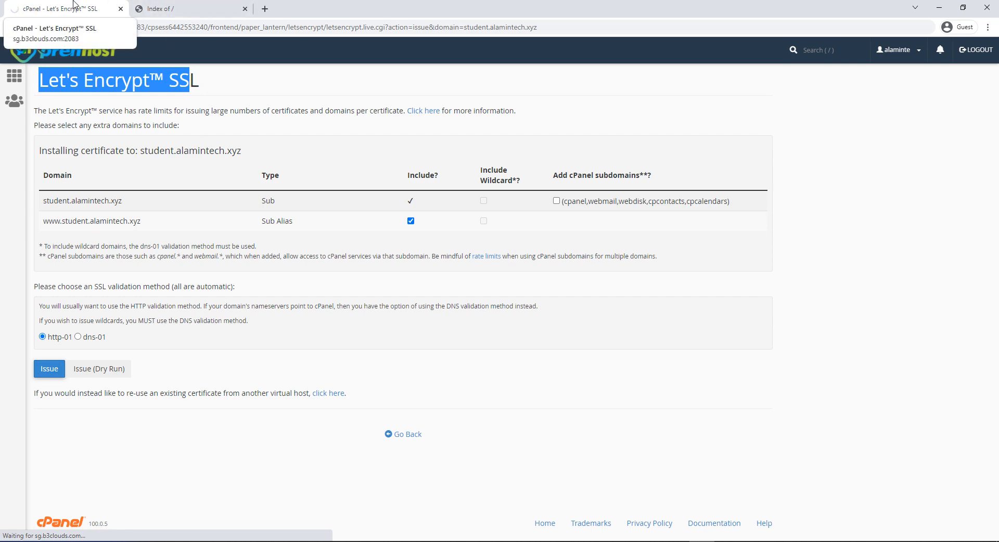
Step: Return to the certificate overview and open the sohel.alamintech.xyz website in a new tab from the installed certificates table
click(414, 167)
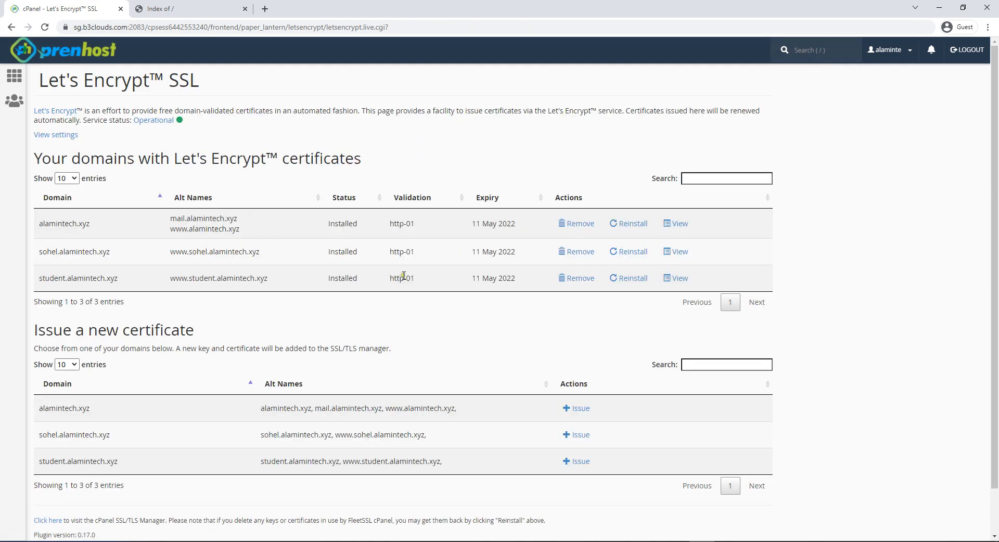
triple_click(91, 254)
right_click(91, 255)
click(164, 293)
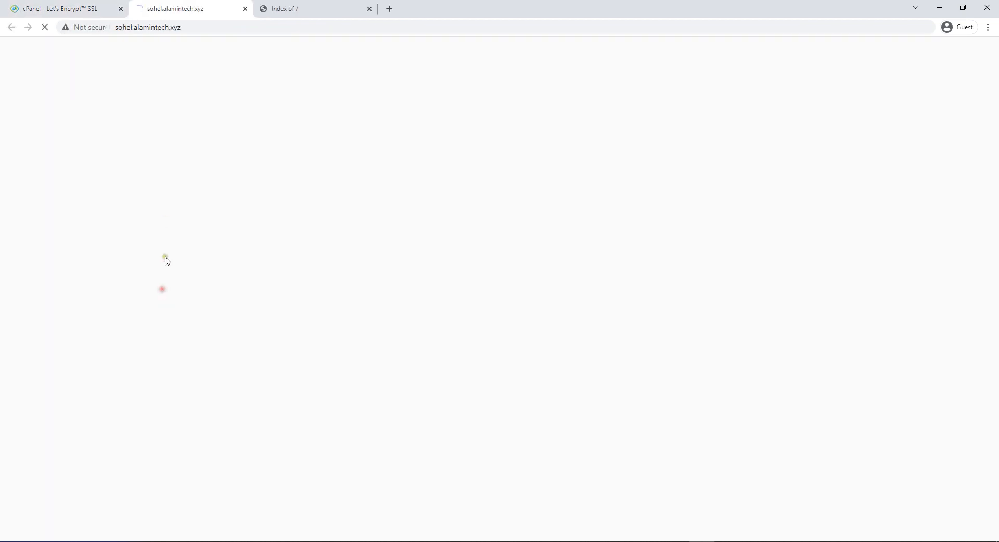
click(219, 29)
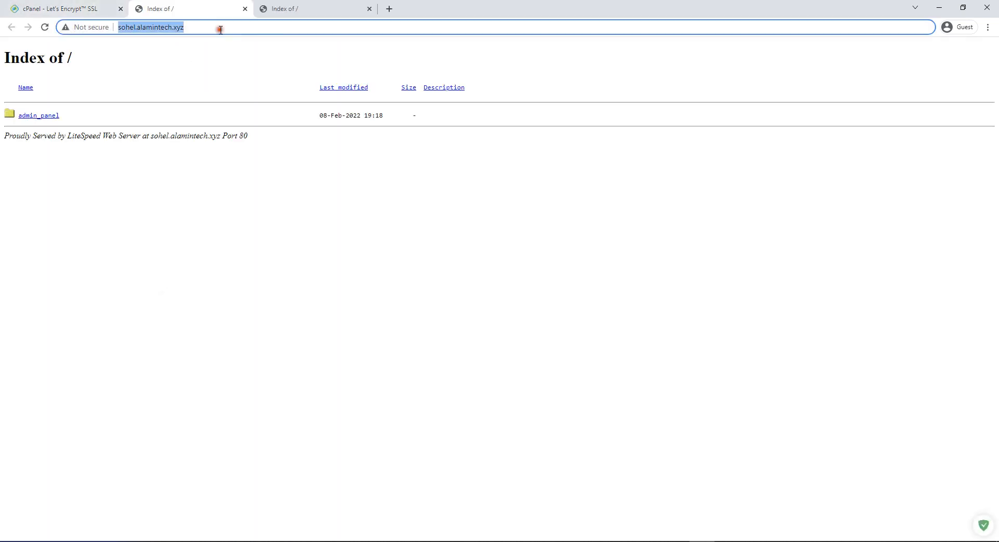
click(119, 28)
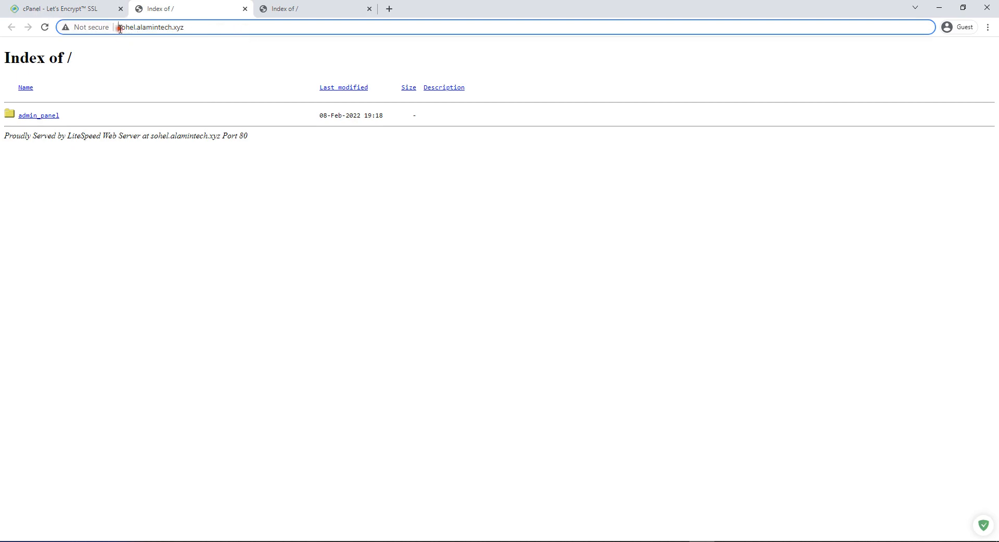
text(https)
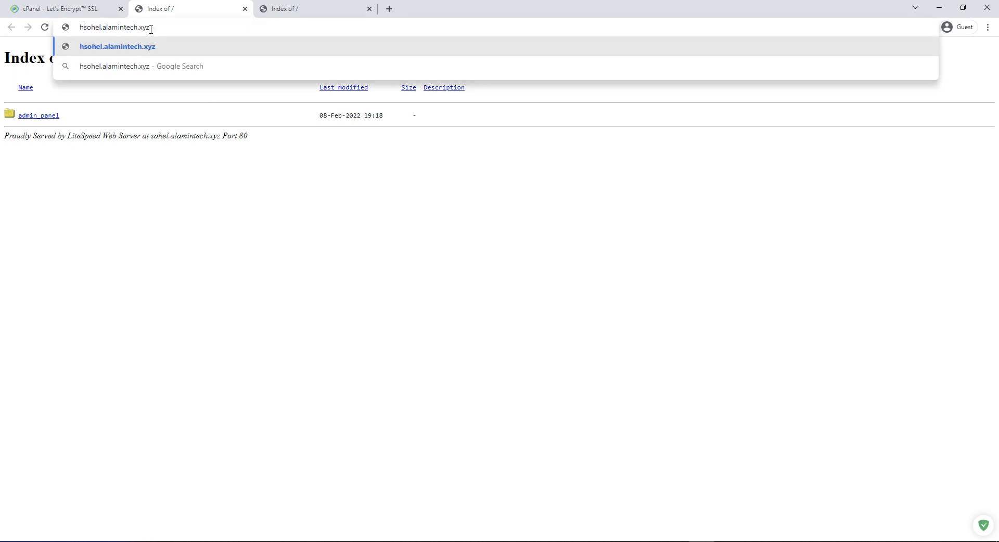
text(://)
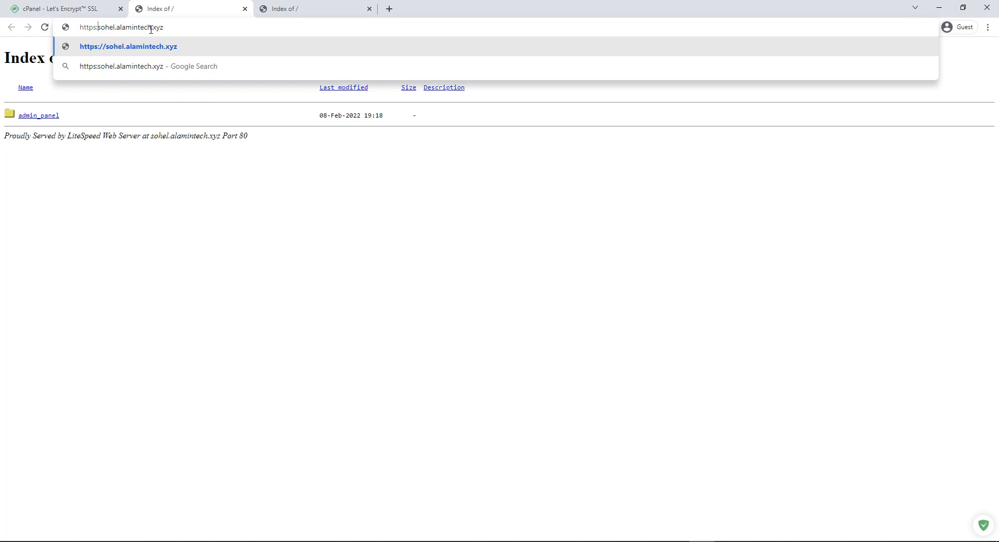
key(Return)
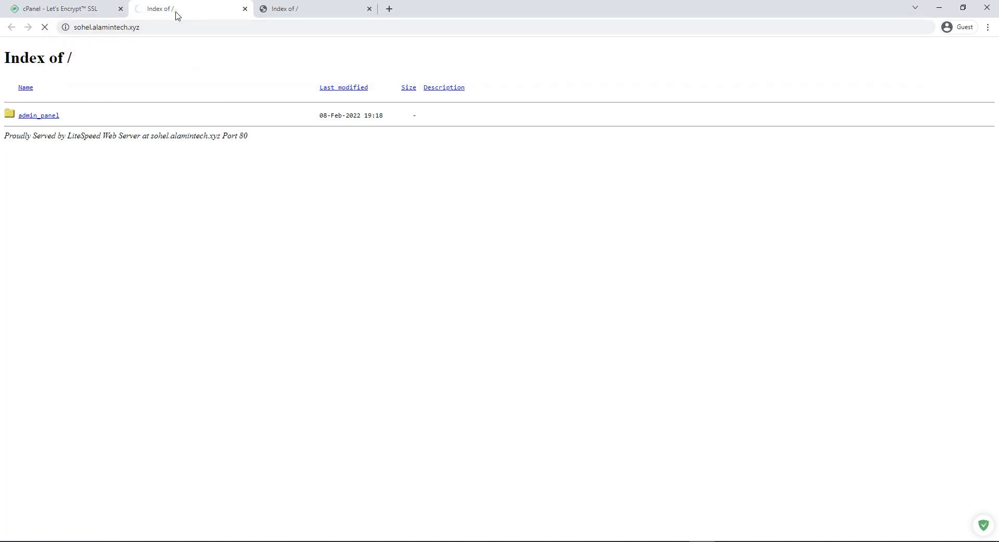
Step: Check the https address and server port line of the sohel.alamintech.xyz page and compare it with the alamintech.xyz tab
click(306, 6)
click(219, 8)
click(164, 24)
click(190, 25)
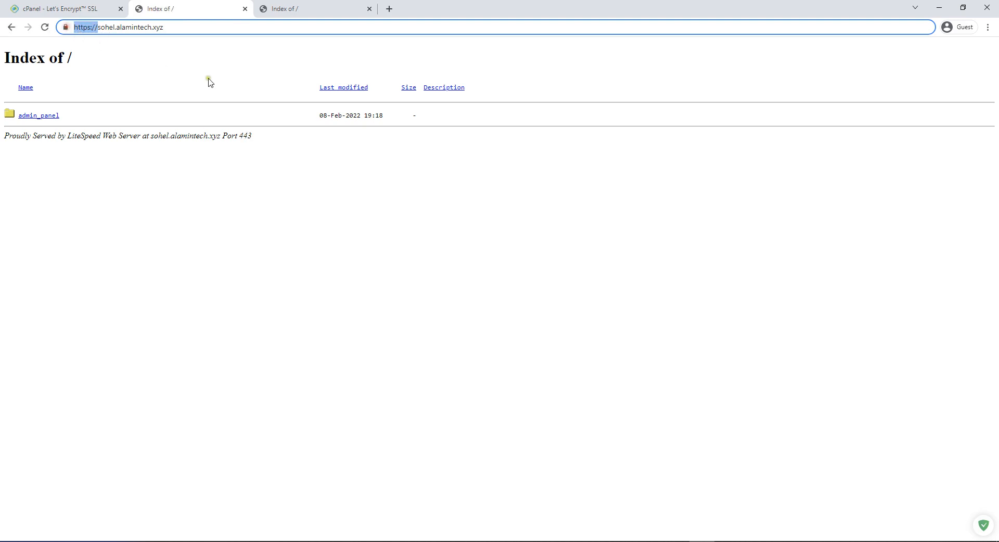
click(157, 25)
click(182, 25)
drag(201, 136, 256, 136)
click(351, 137)
drag(339, 123, 335, 130)
click(329, 142)
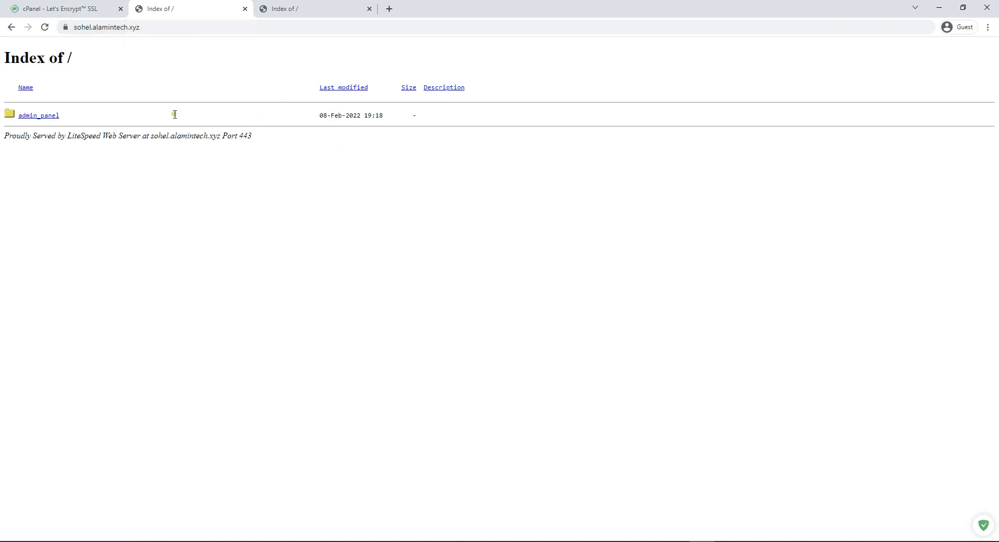
drag(151, 133, 283, 136)
click(283, 135)
click(306, 7)
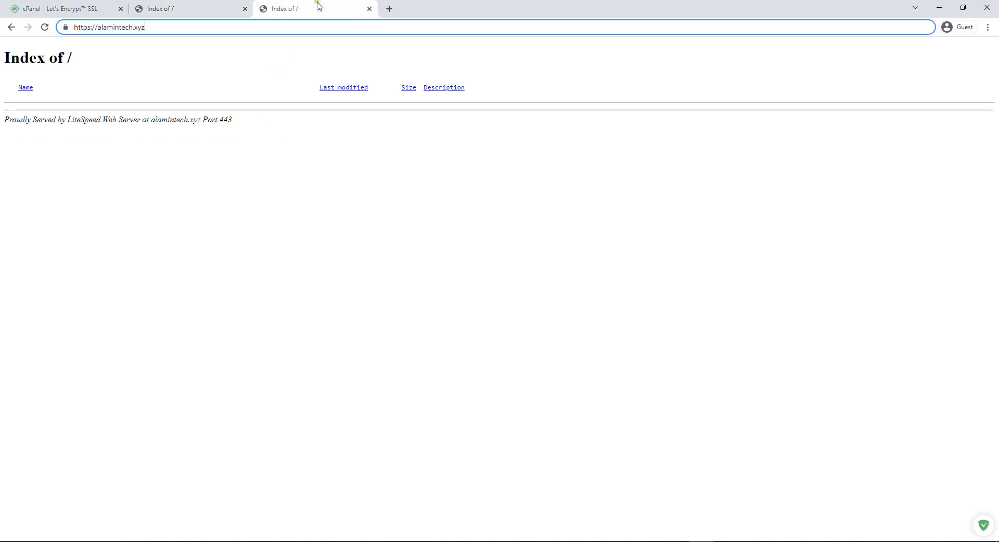
Step: Load clients.prenhost.com in a new tab and bring up its Security knowledgebase article on forcing HTTPS on websites using htaccess
click(389, 8)
text(c)
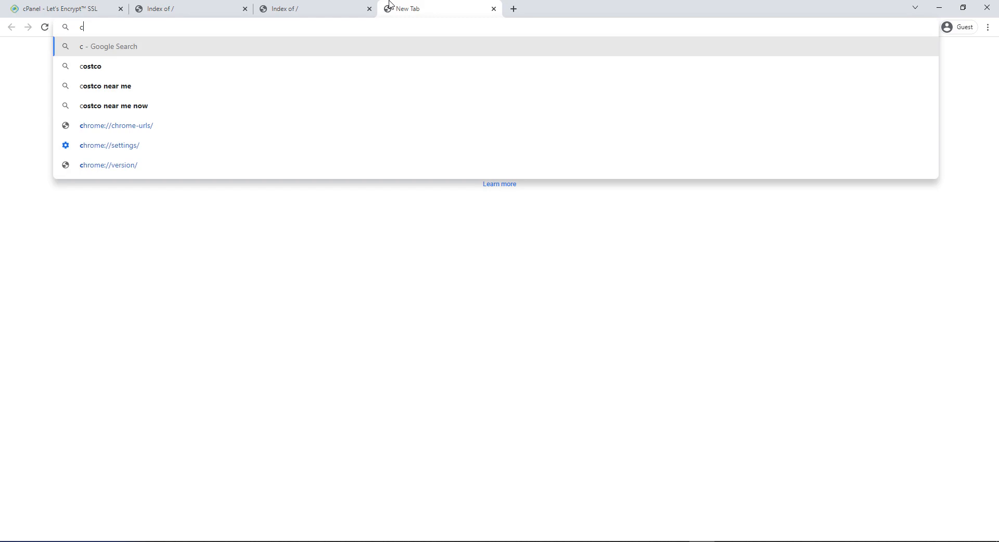
text(lients.)
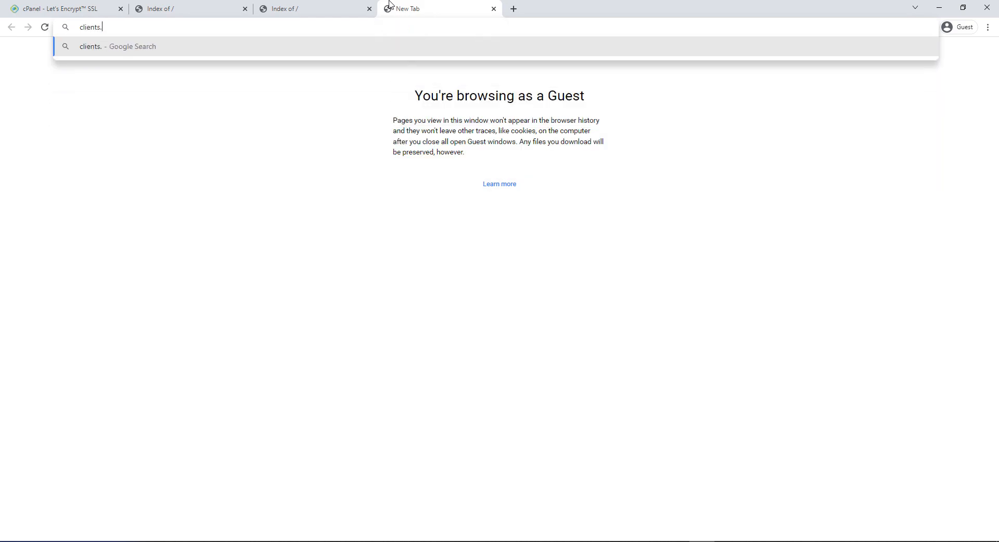
text(prenhost.com)
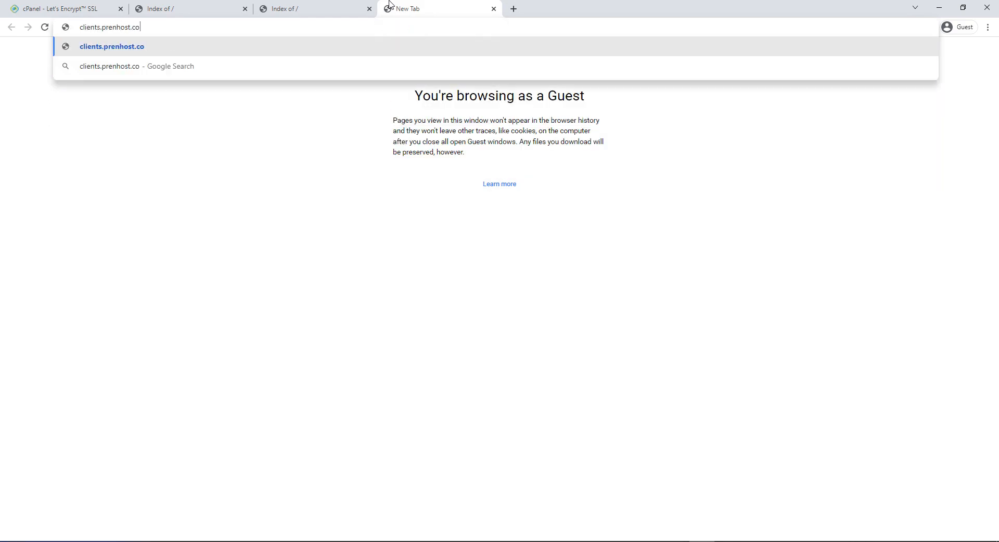
key(Return)
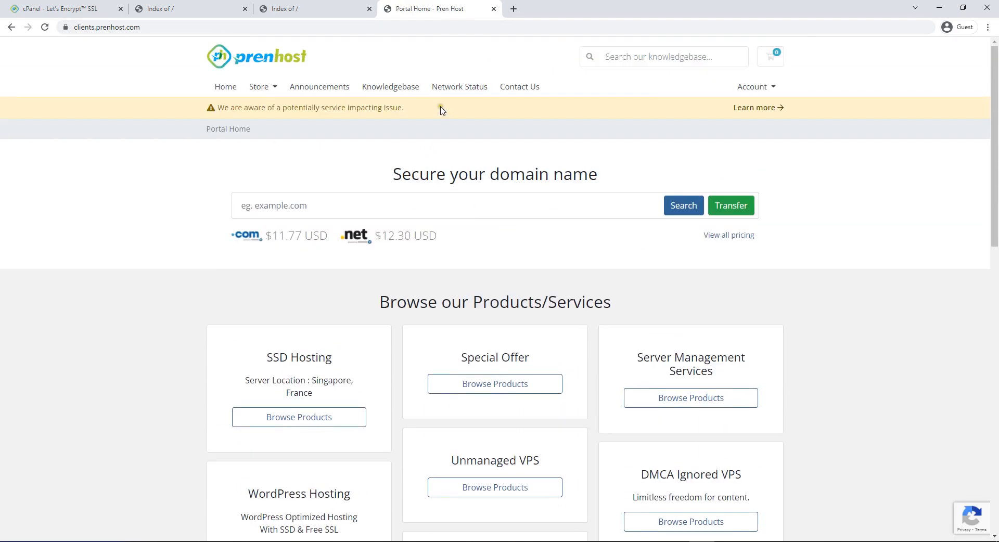
click(393, 87)
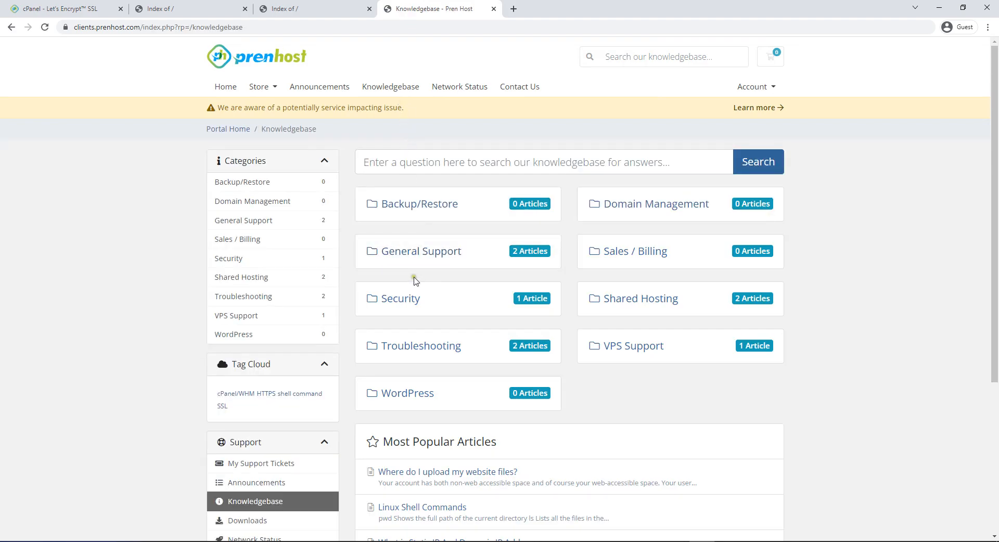
click(399, 300)
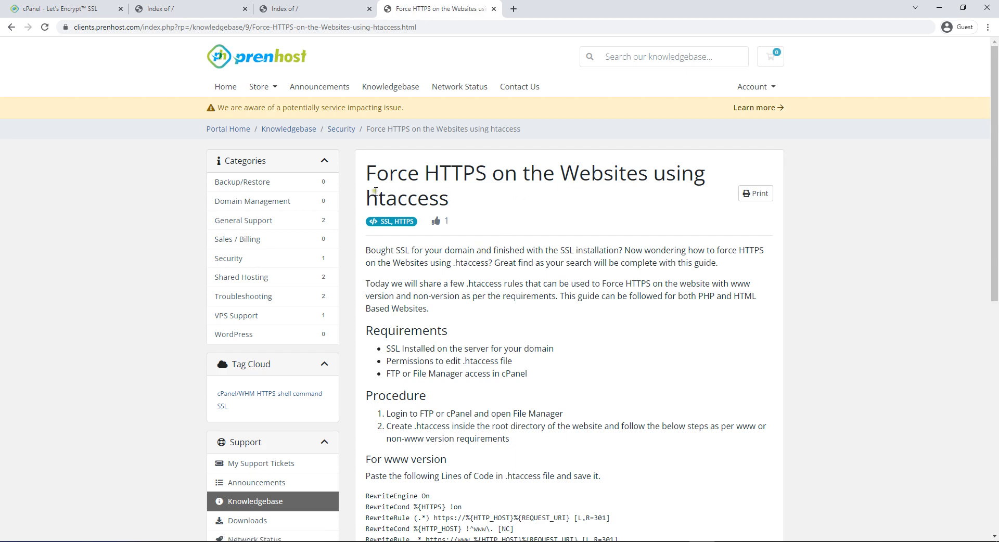
Step: Copy the five-line rewrite rule block given for the www version in the article
scroll(505, 296, down, 5)
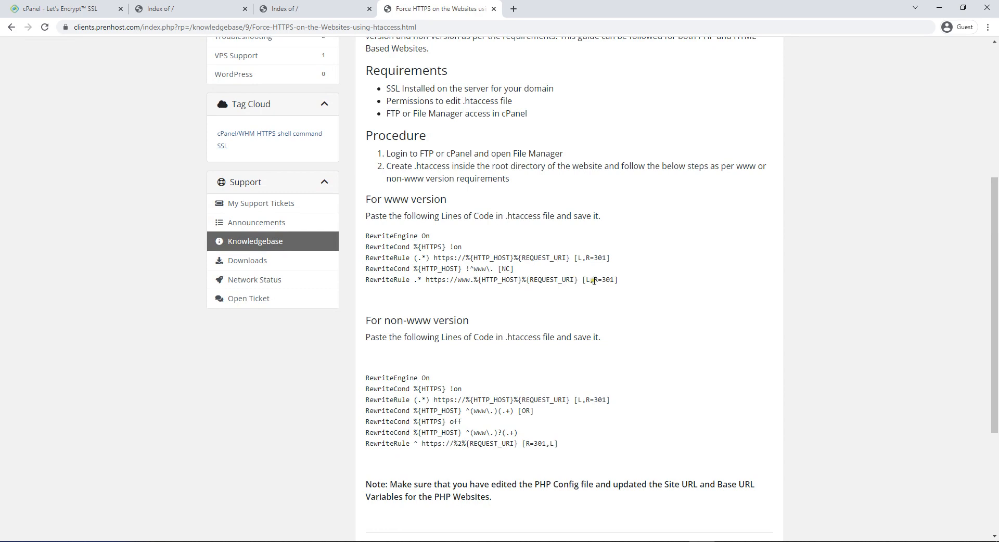
drag(630, 283, 402, 243)
right_click(403, 242)
click(430, 253)
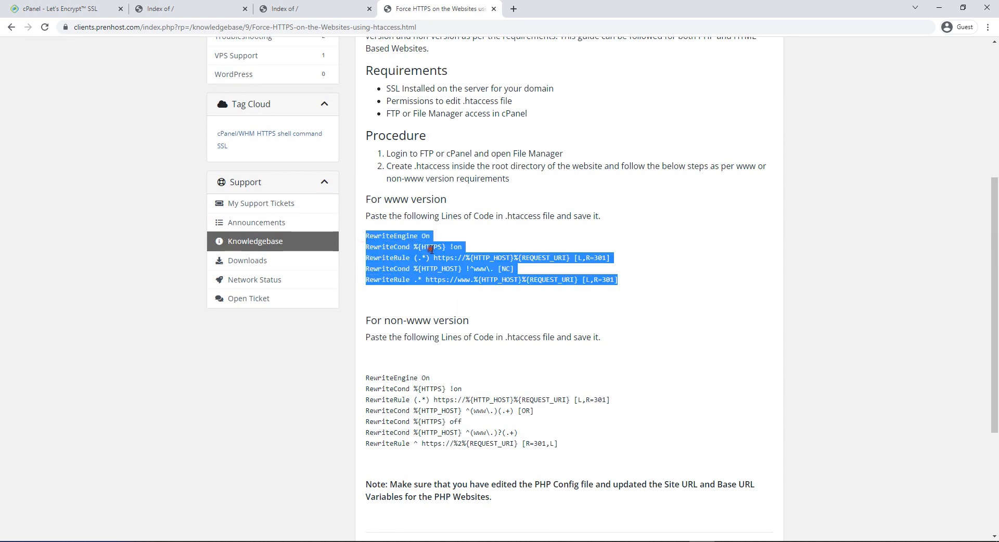
right_click(410, 243)
click(427, 253)
Step: Return to the cPanel home page and open the public_html folder in File Manager
click(102, 8)
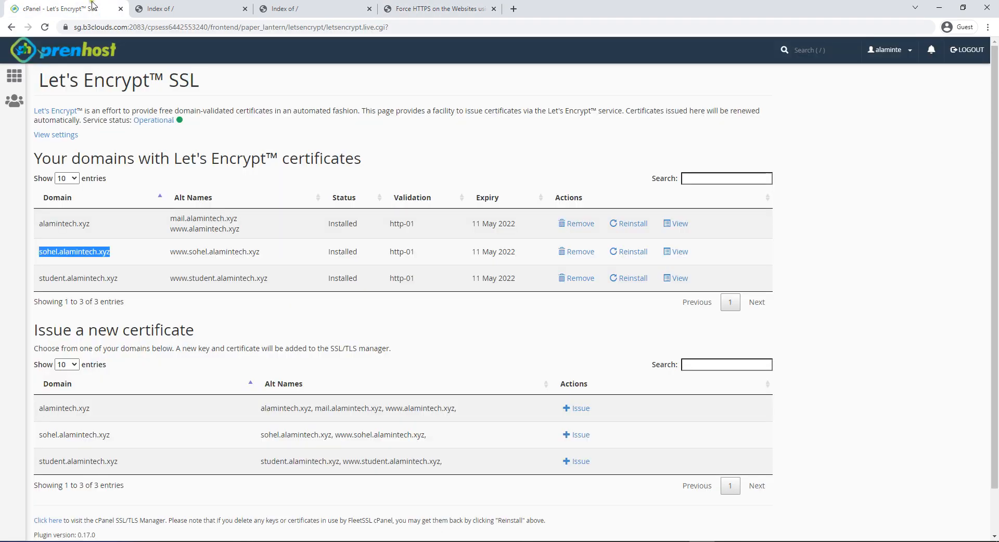
click(14, 75)
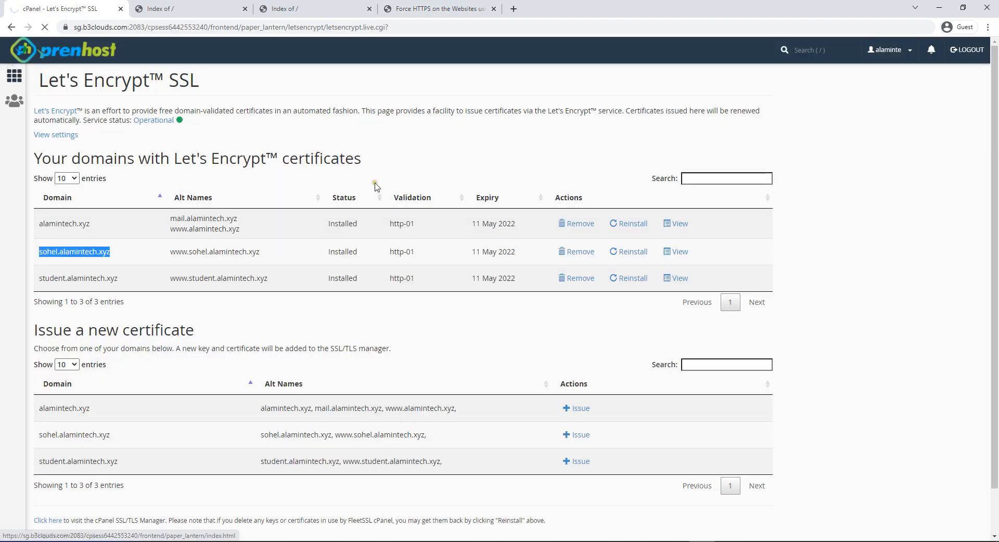
scroll(183, 211, down, 5)
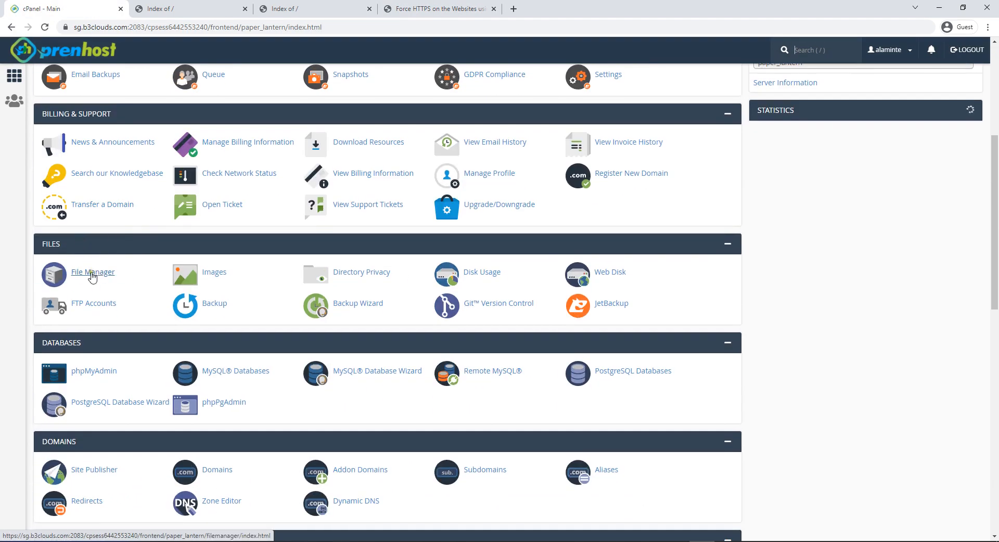
click(89, 272)
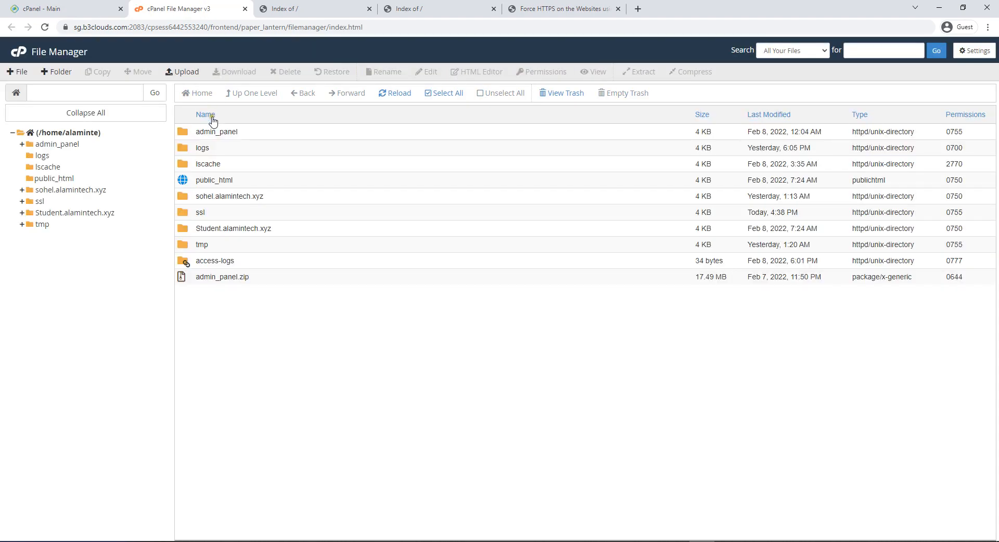
double_click(183, 186)
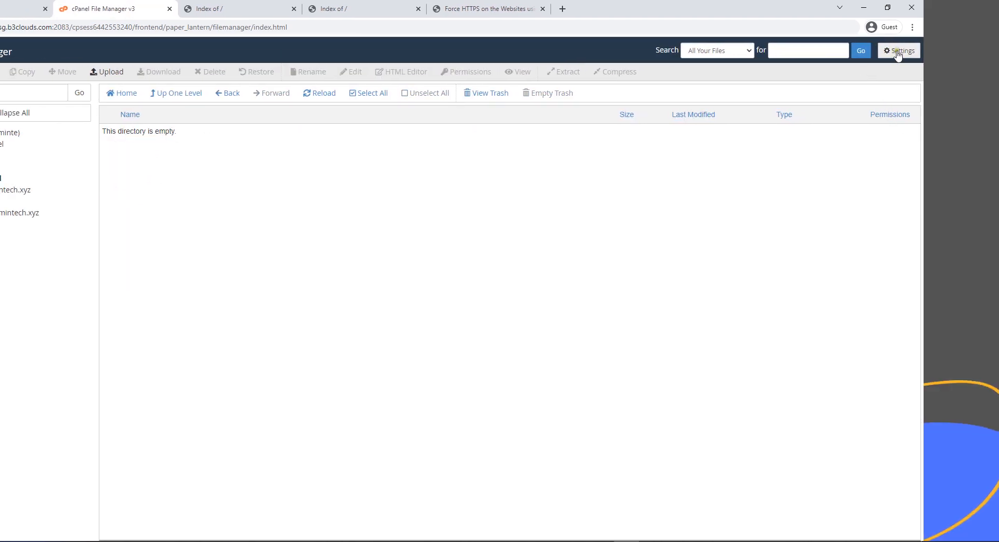
Step: Enable Show Hidden Files (dotfiles) in the File Manager preferences and save them
click(899, 53)
click(325, 324)
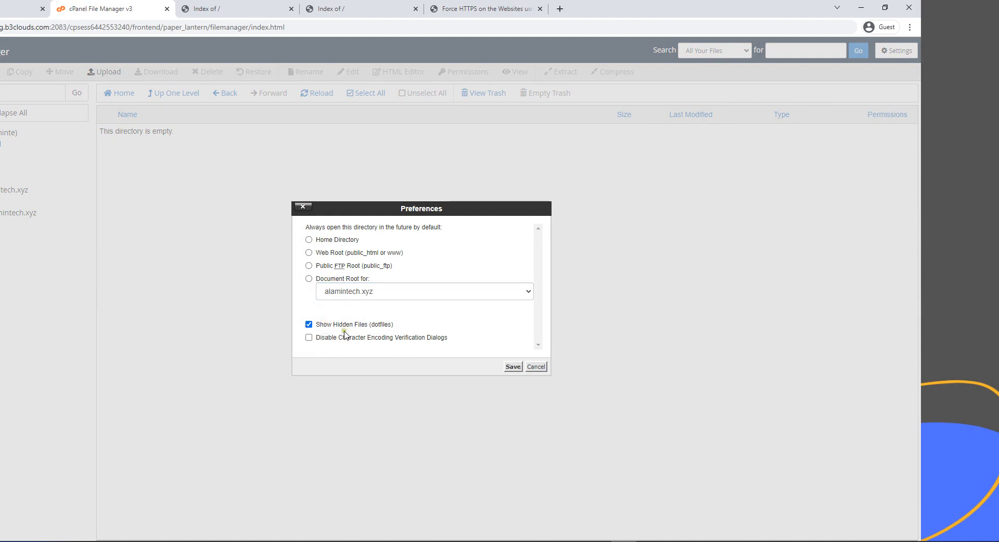
click(513, 367)
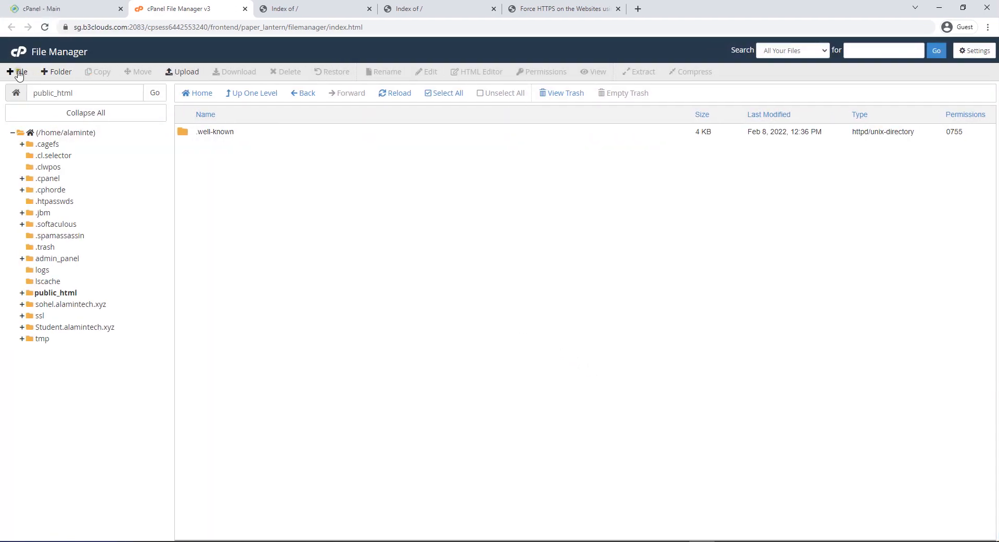
Step: Create a file named .htaccess in /public_html and open it in the code editor
click(18, 72)
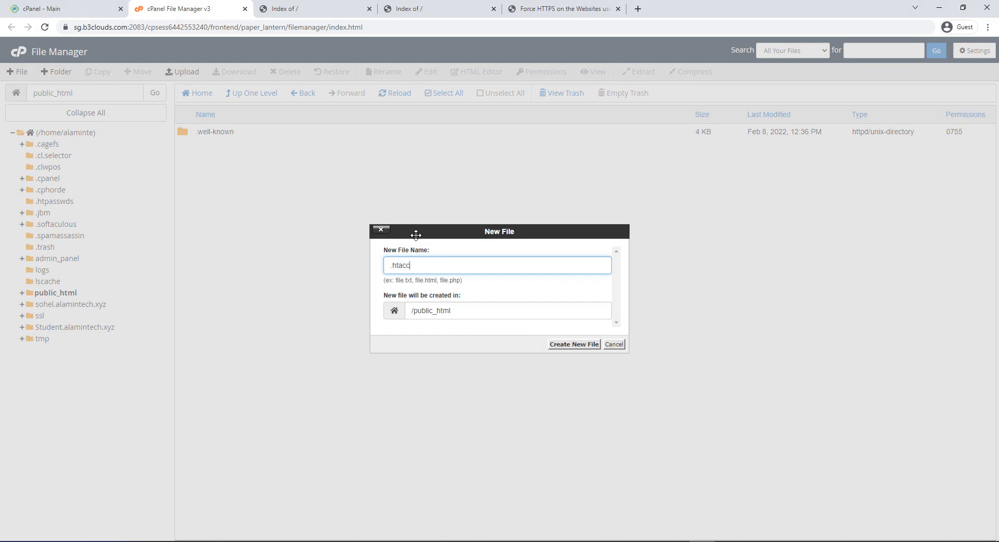
key(Return)
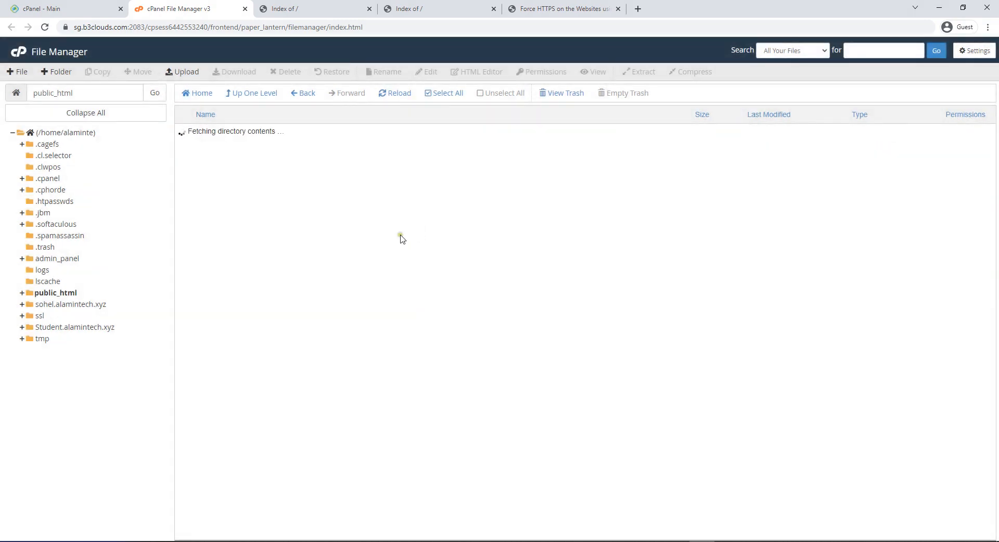
right_click(207, 151)
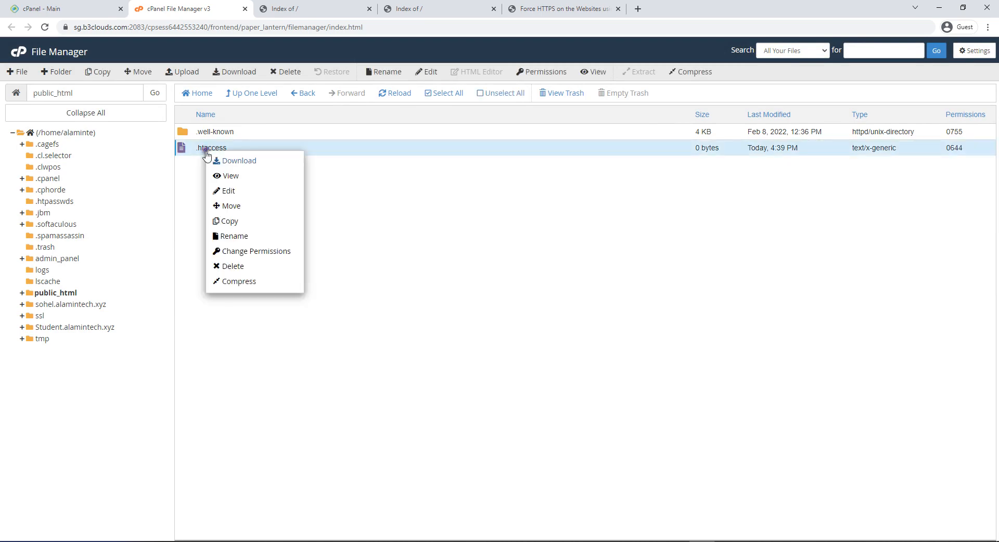
click(228, 190)
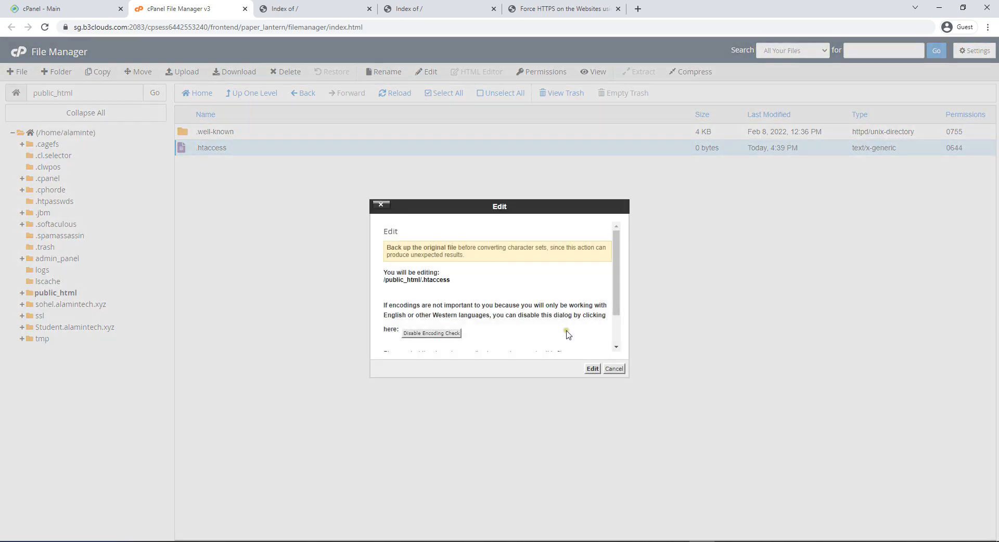
click(591, 369)
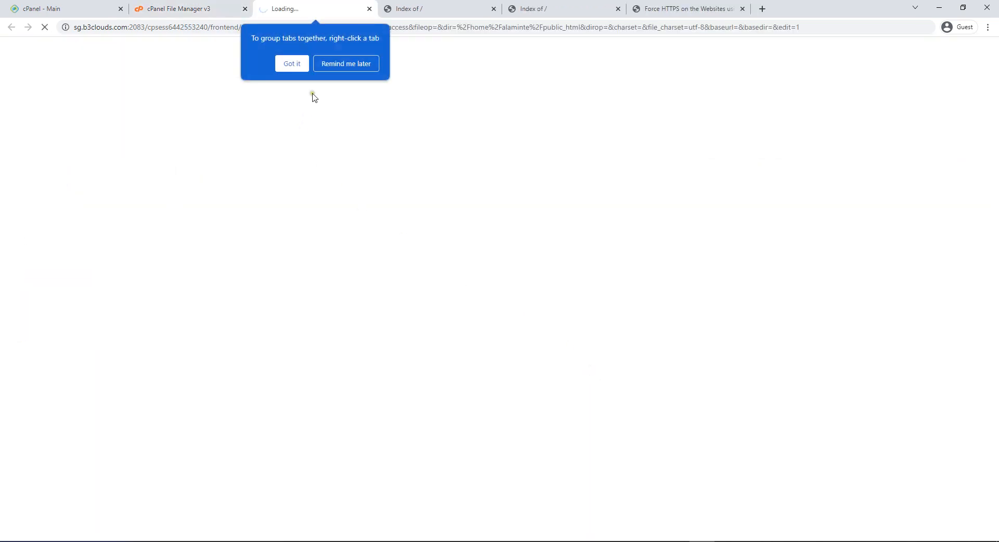
click(346, 64)
Step: Paste the copied www-version rewrite rules into public_html's .htaccess file, save the changes and close the editor
right_click(88, 124)
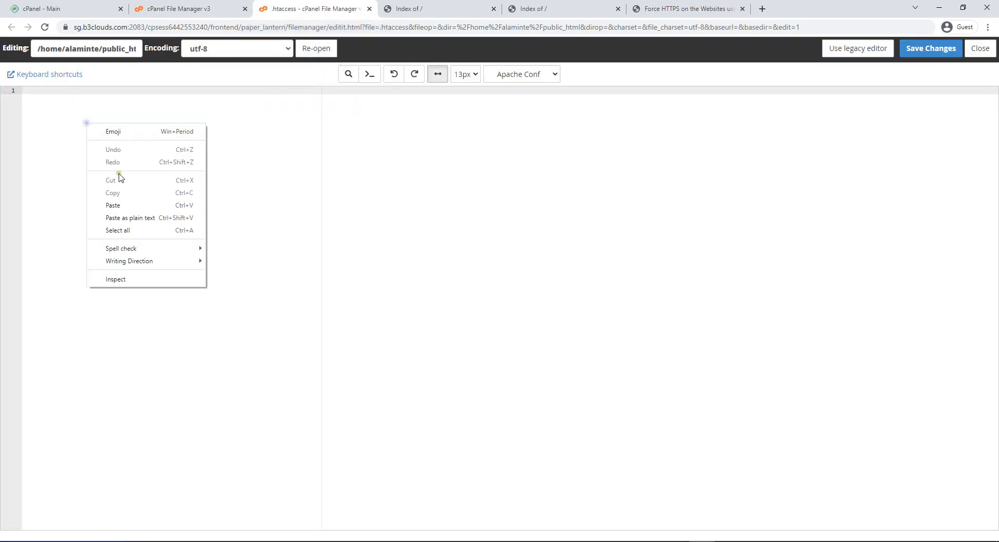
click(129, 205)
drag(307, 135, 15, 90)
key(ctrl+c)
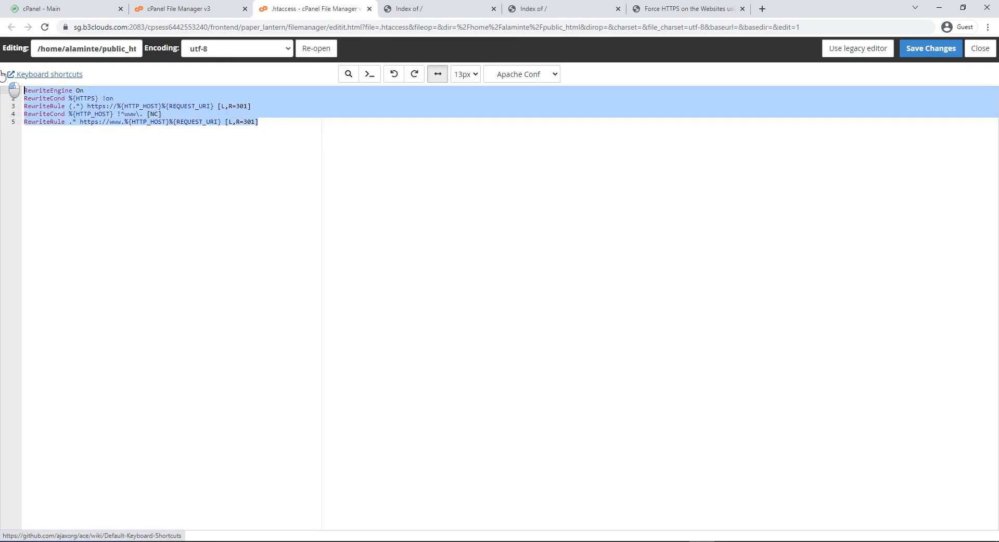
click(279, 134)
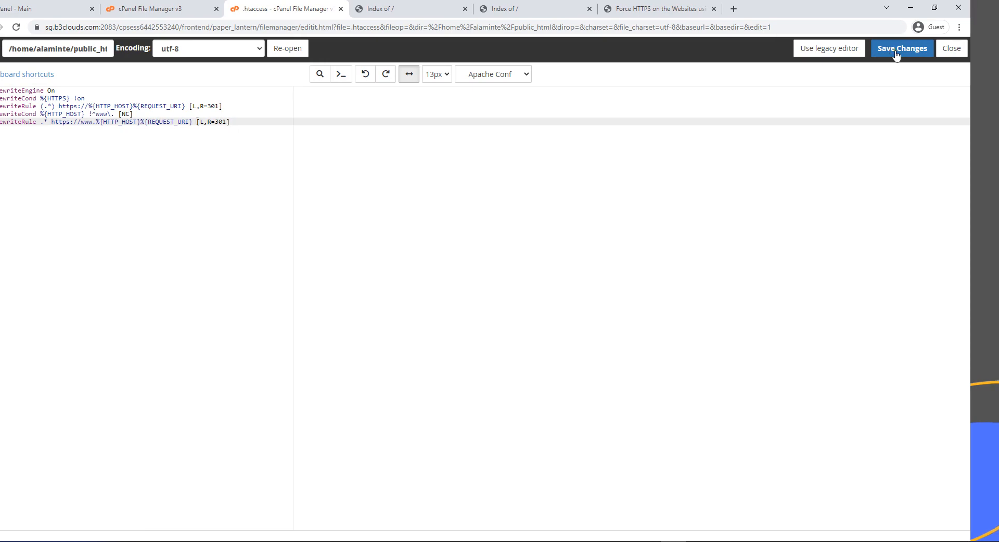
click(896, 58)
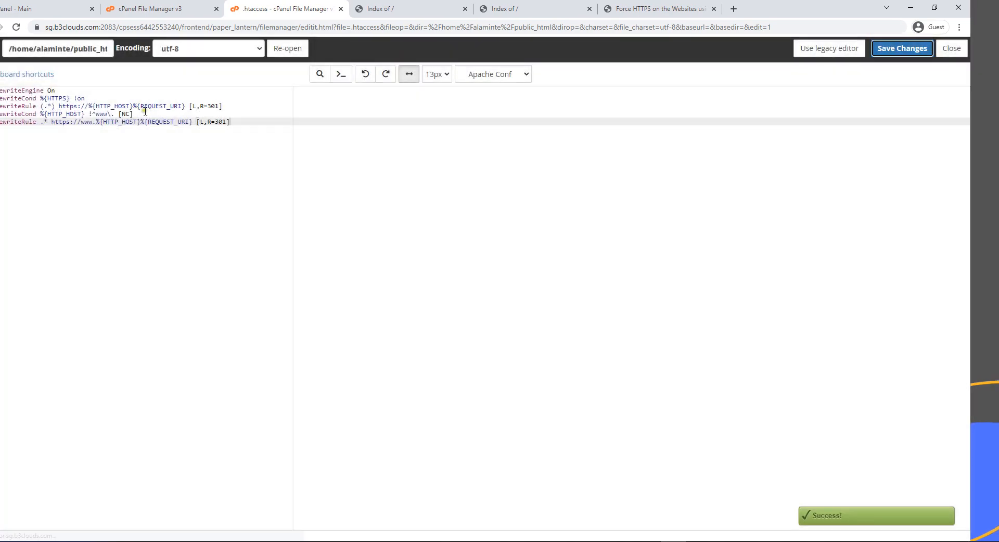
click(950, 49)
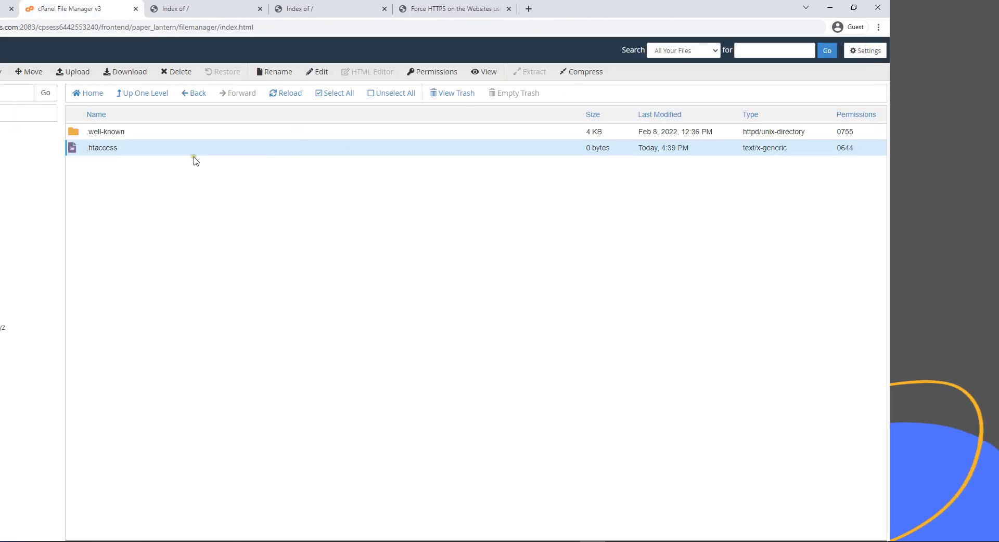
click(306, 7)
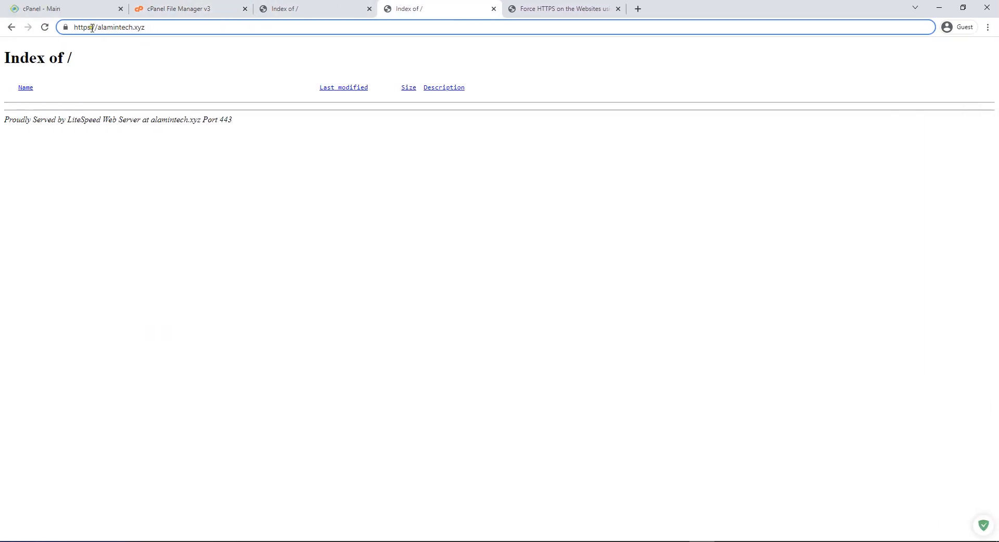
drag(98, 27, 62, 30)
key(BackSpace)
key(Return)
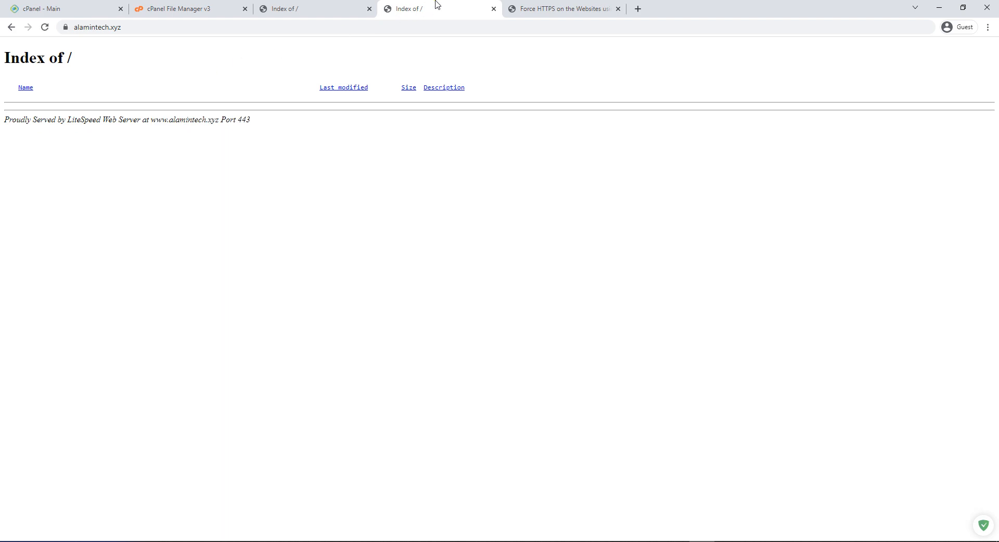
click(66, 28)
click(229, 176)
Step: Open student.alamintech.xyz in a new tab from cPanel's subdomain list and check whether its address uses a secure connection
click(194, 5)
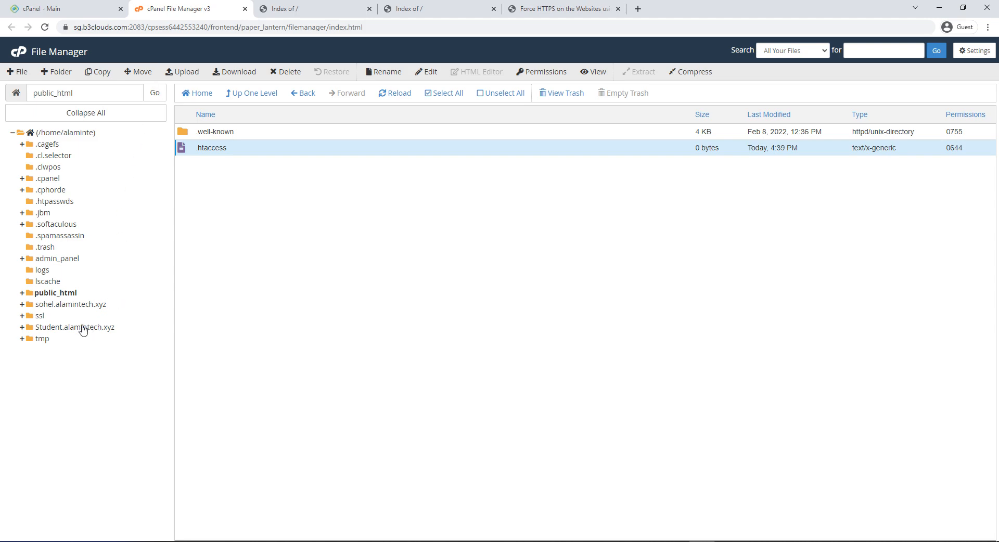
click(72, 5)
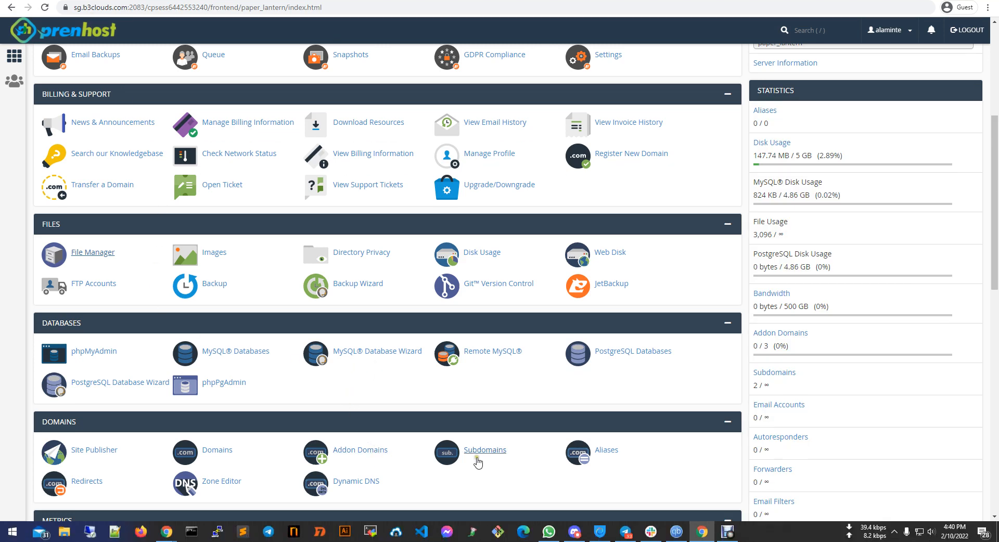
click(483, 471)
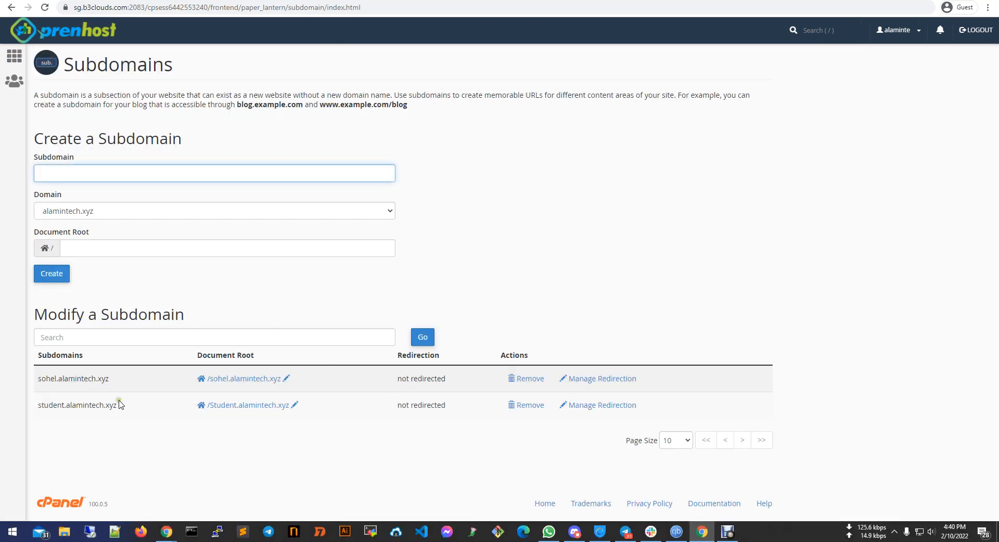
double_click(78, 406)
right_click(84, 407)
click(130, 424)
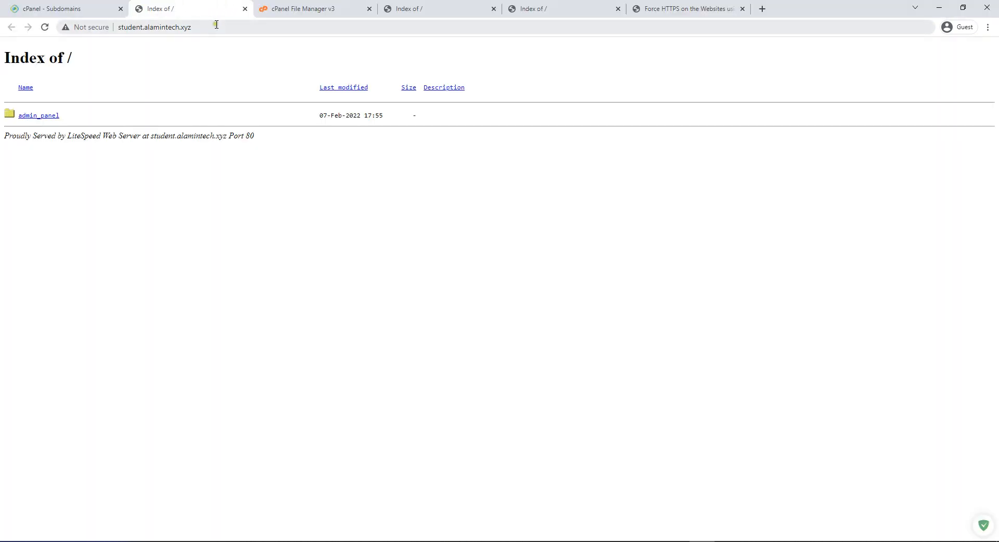
click(216, 24)
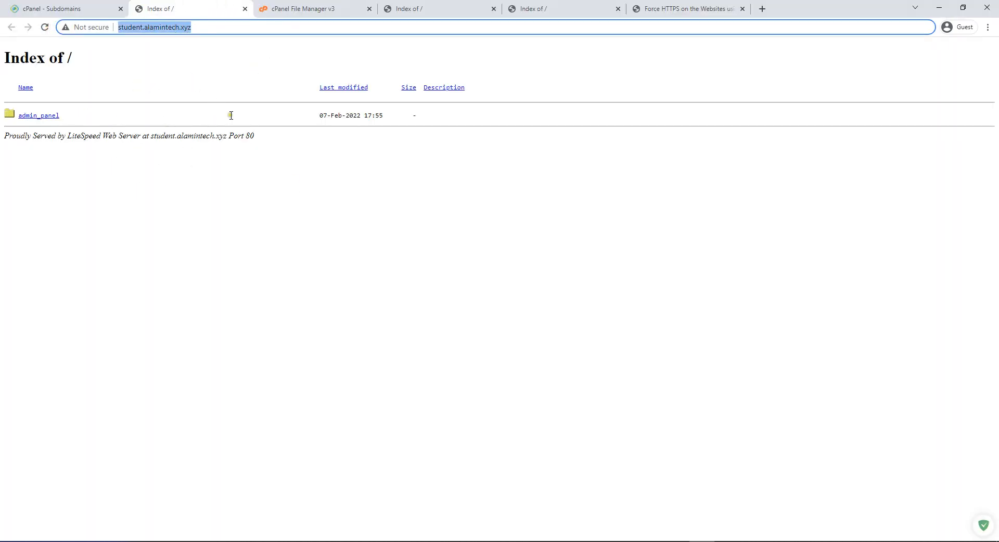
Step: Create a file named .htaccess in /Student.alamintech.xyz with the File Manager and open it in the code editor
click(335, 6)
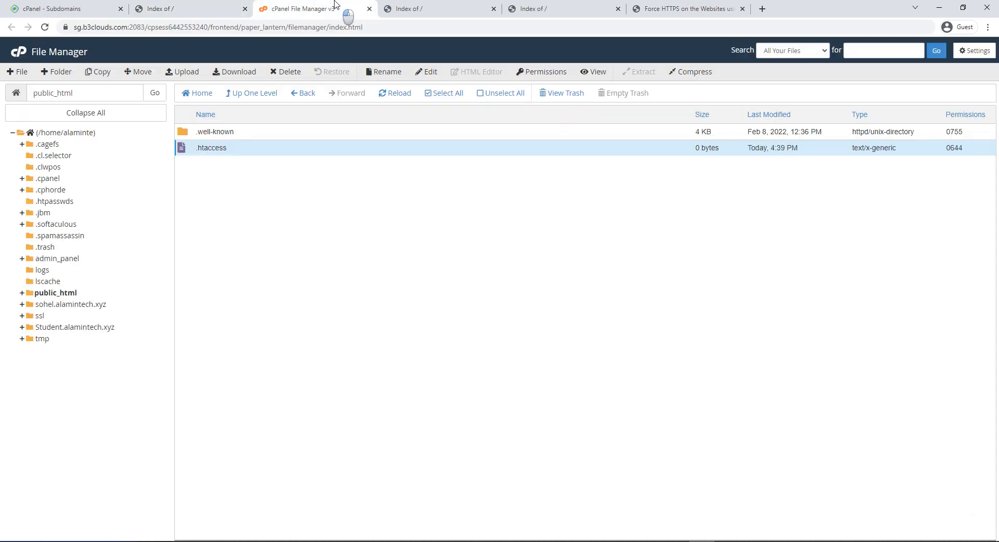
click(61, 327)
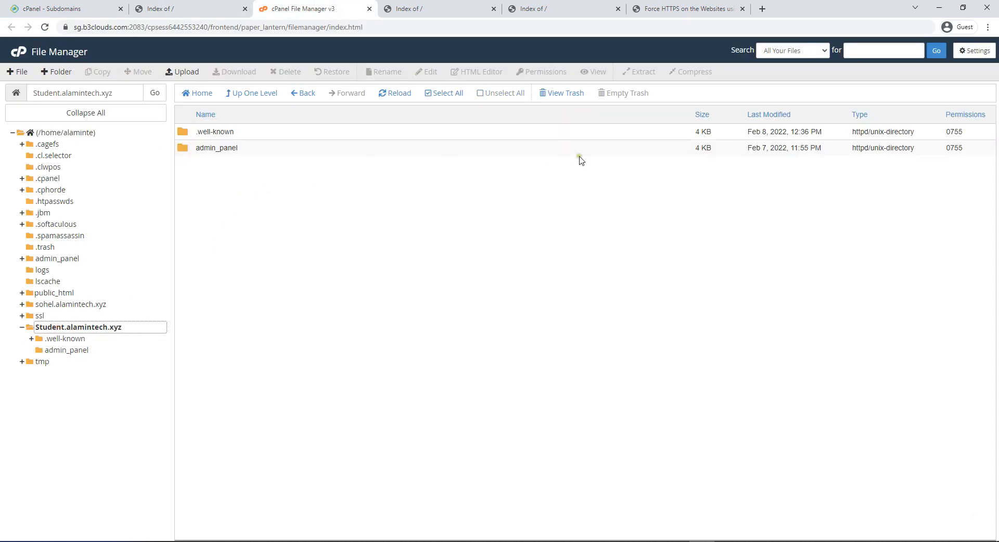
click(21, 71)
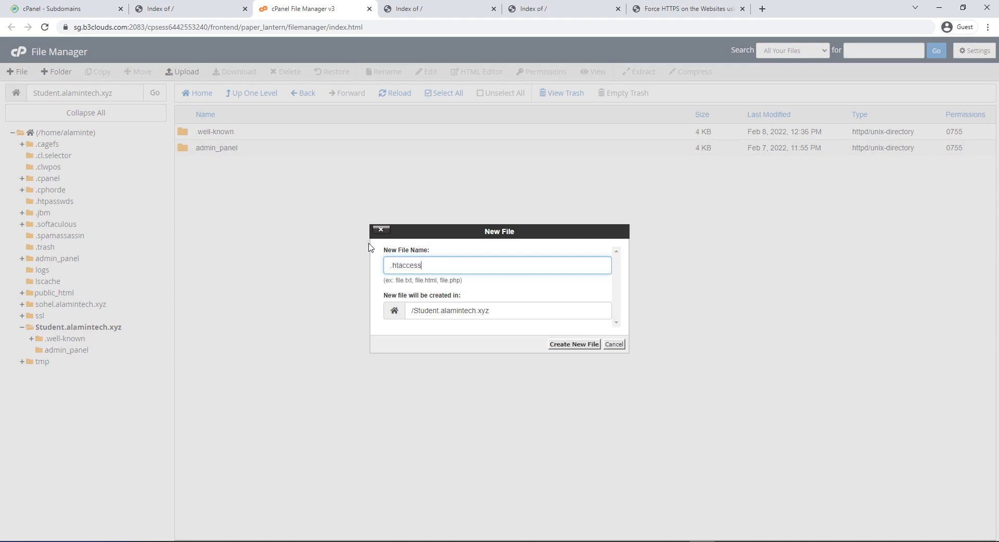
key(Return)
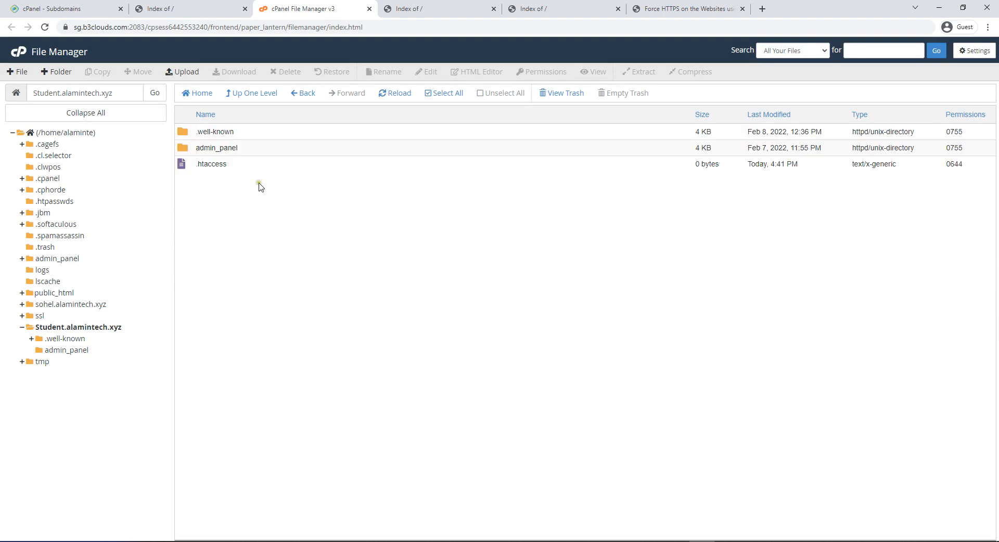
right_click(221, 162)
click(260, 204)
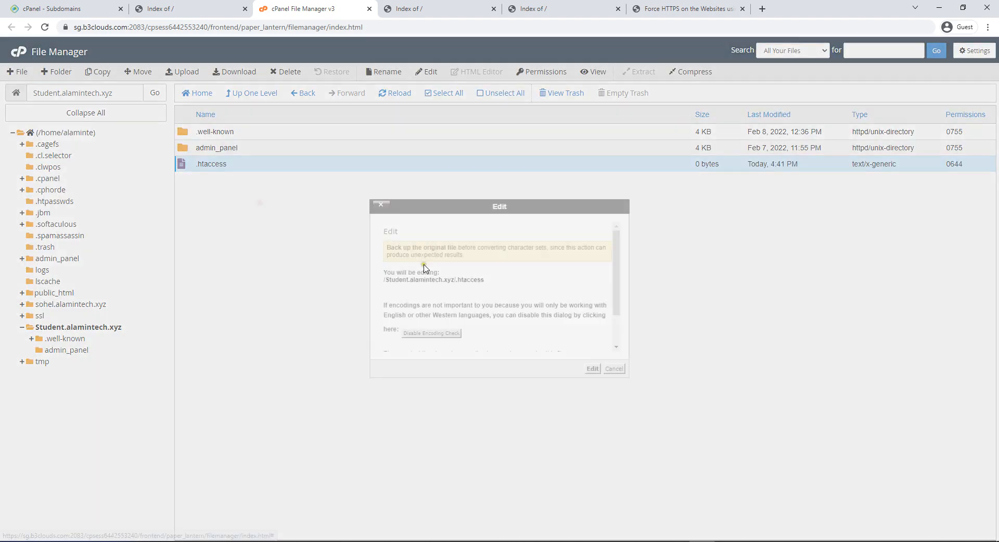
click(593, 368)
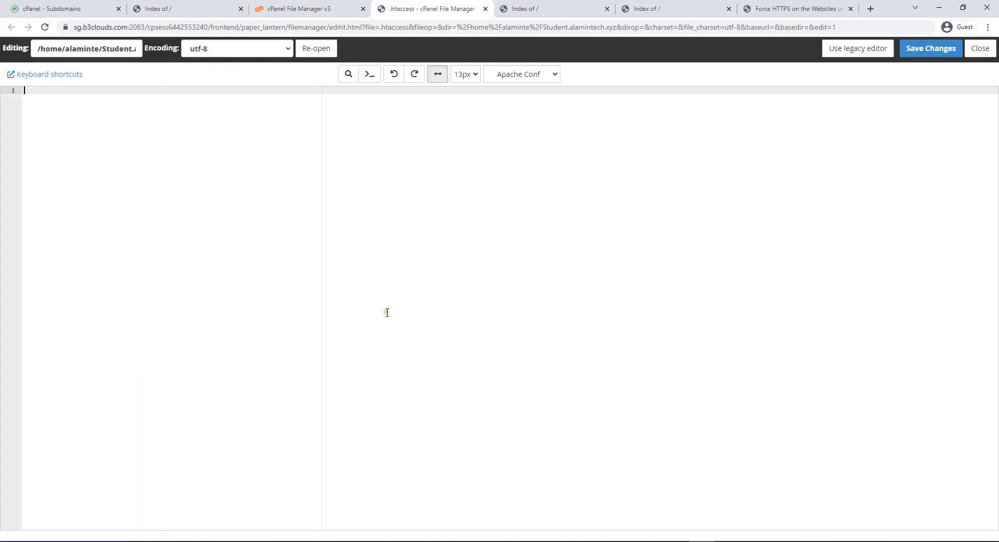
Step: Paste the copied www-version rewrite rules into the student subdomain's .htaccess file, save the changes and close the editor
key(ctrl+v)
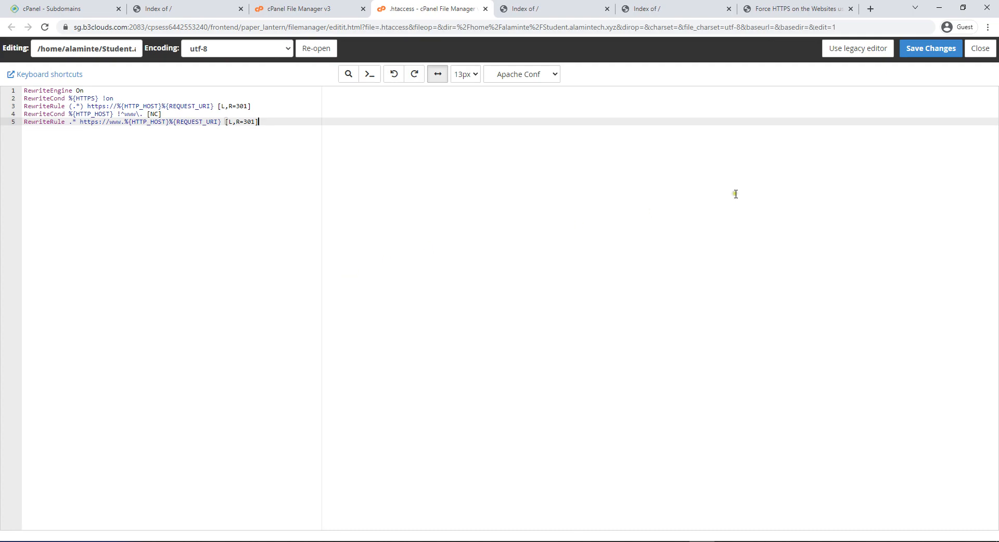
click(931, 48)
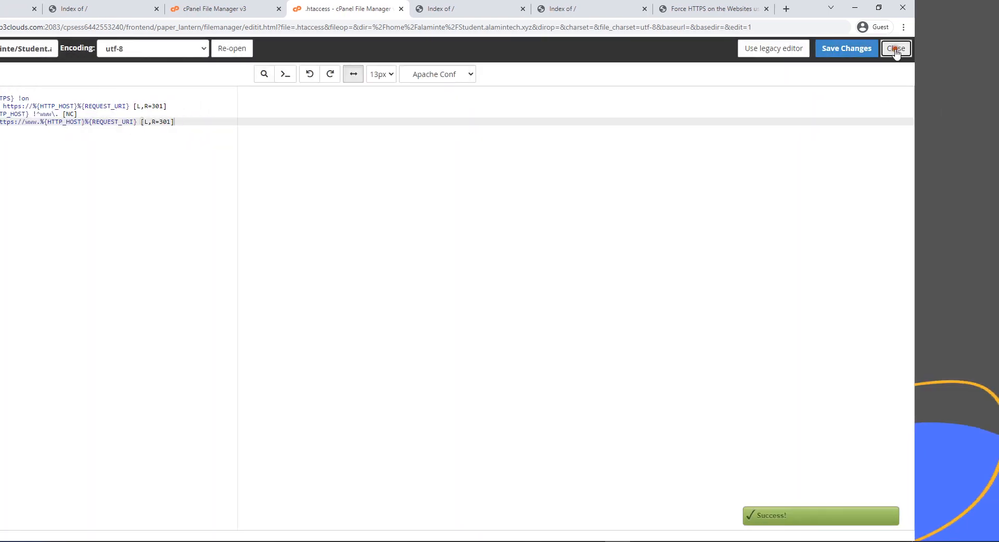
click(934, 48)
Step: Reload student.alamintech.xyz to test the redirect, check its connection security and close the site
click(128, 6)
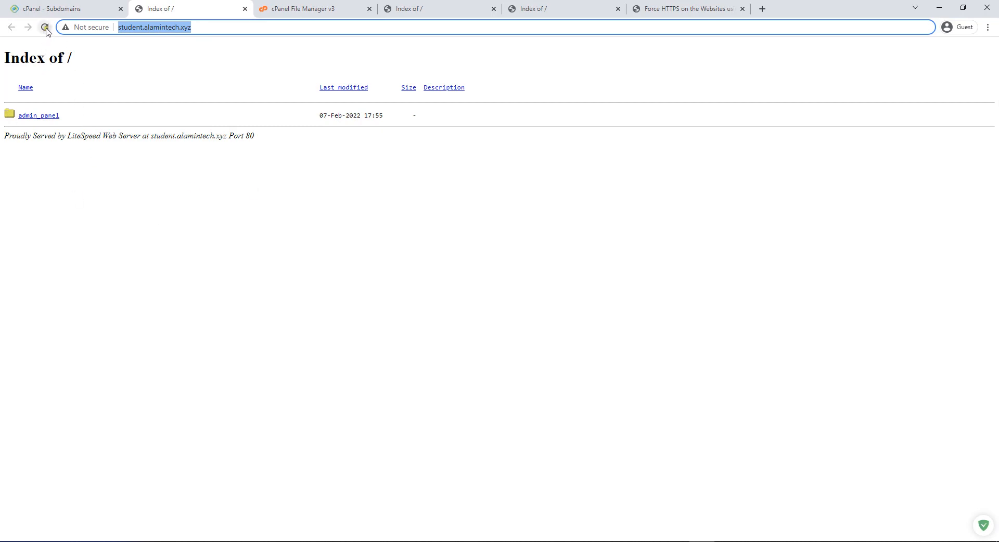
click(45, 28)
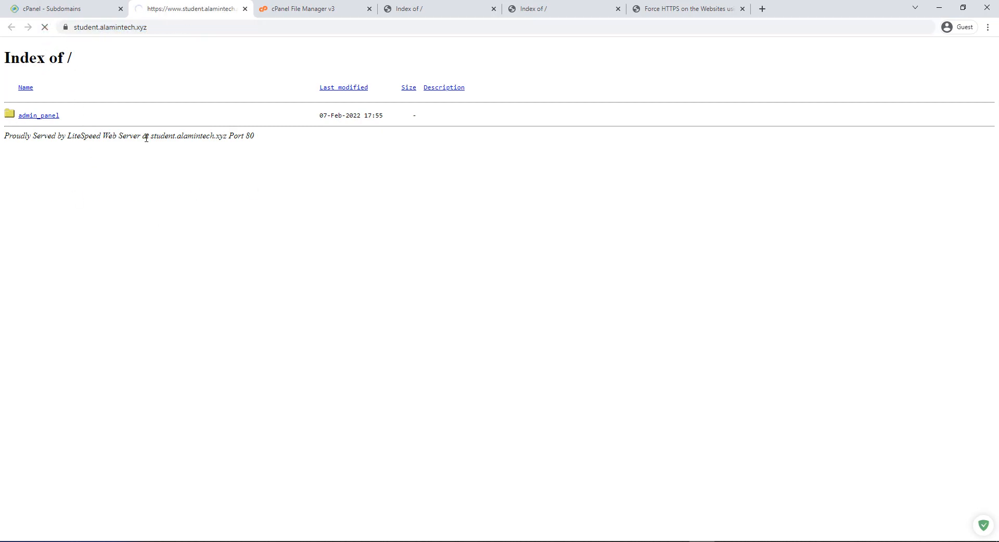
click(182, 26)
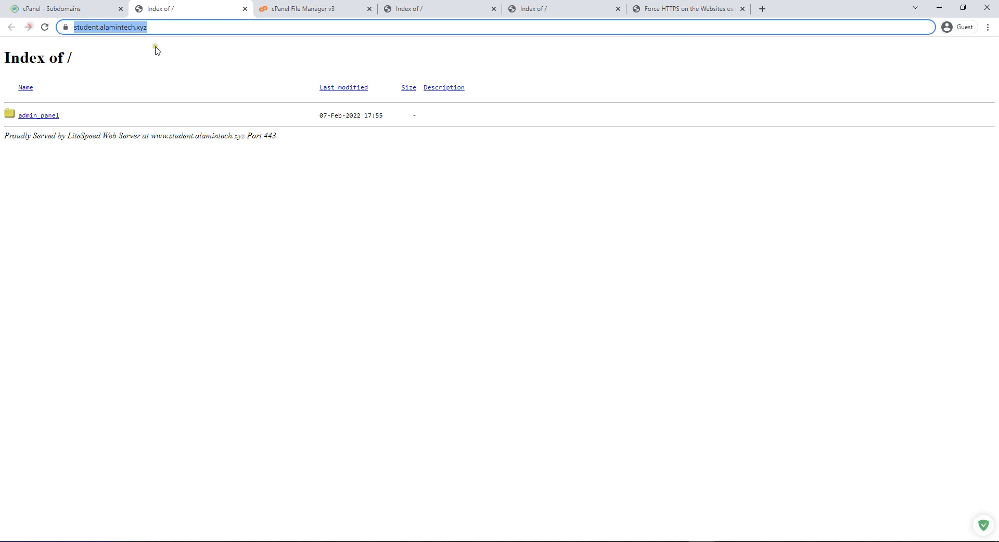
click(127, 61)
click(65, 27)
click(144, 73)
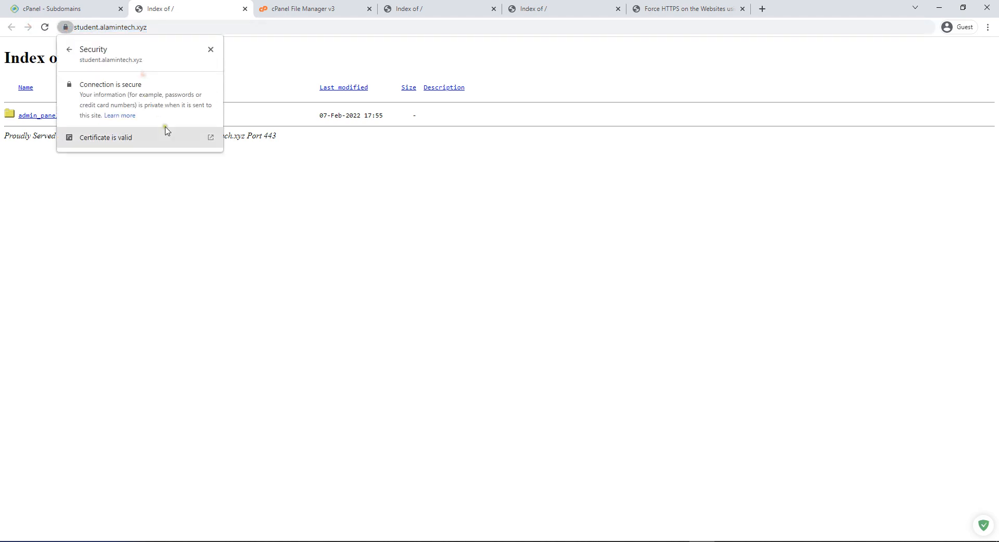
click(301, 60)
click(245, 9)
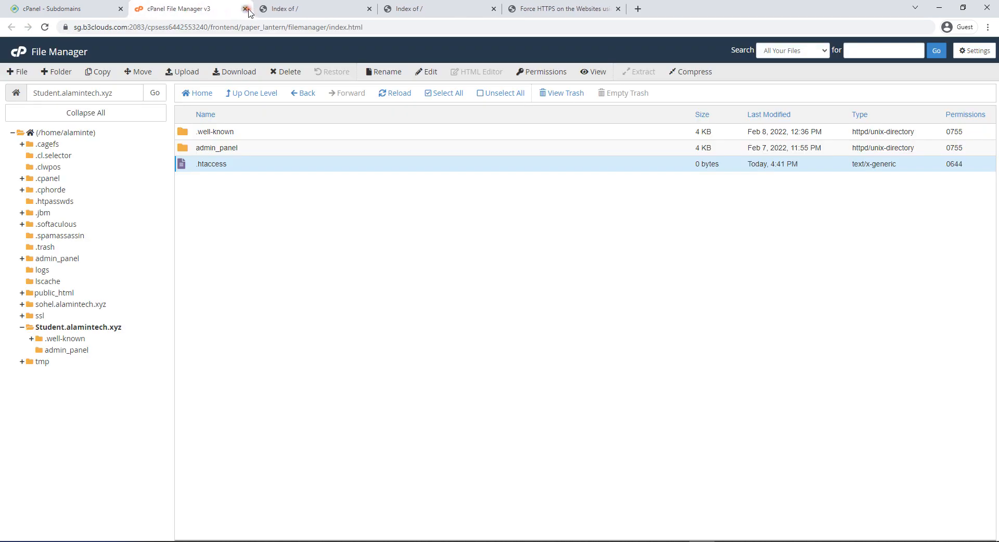
Step: Open sohel.alamintech.xyz in a new tab from cPanel's subdomain list and check whether its address uses a secure connection
click(111, 5)
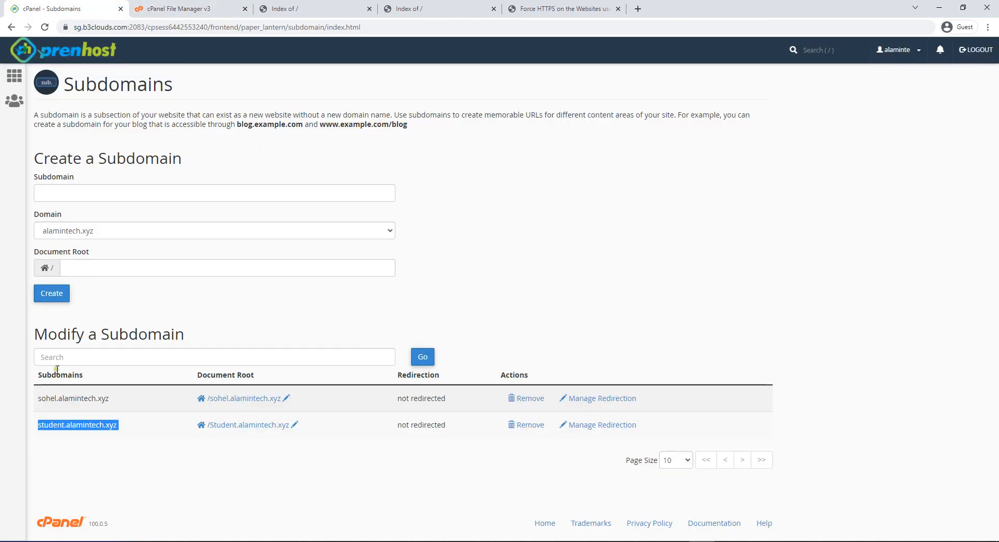
triple_click(70, 394)
right_click(70, 394)
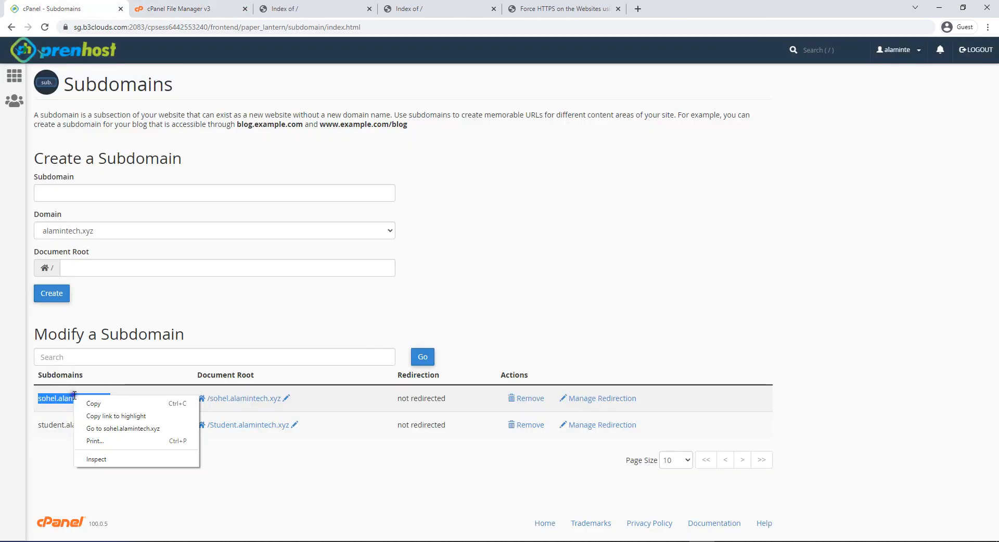
click(120, 424)
click(212, 29)
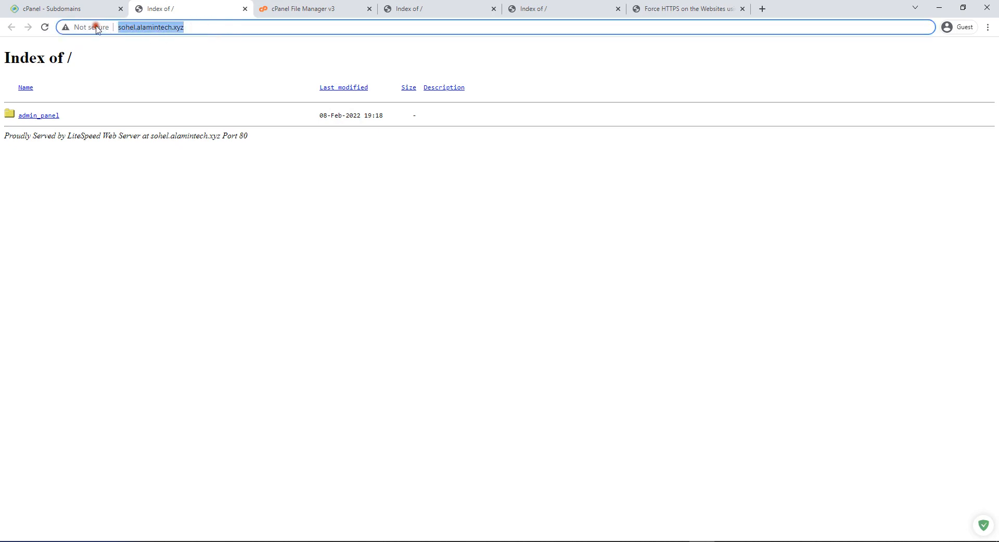
Step: Create a file named .htaccess in /sohel.alamintech.xyz with the File Manager and open it in the code editor
click(315, 9)
click(71, 304)
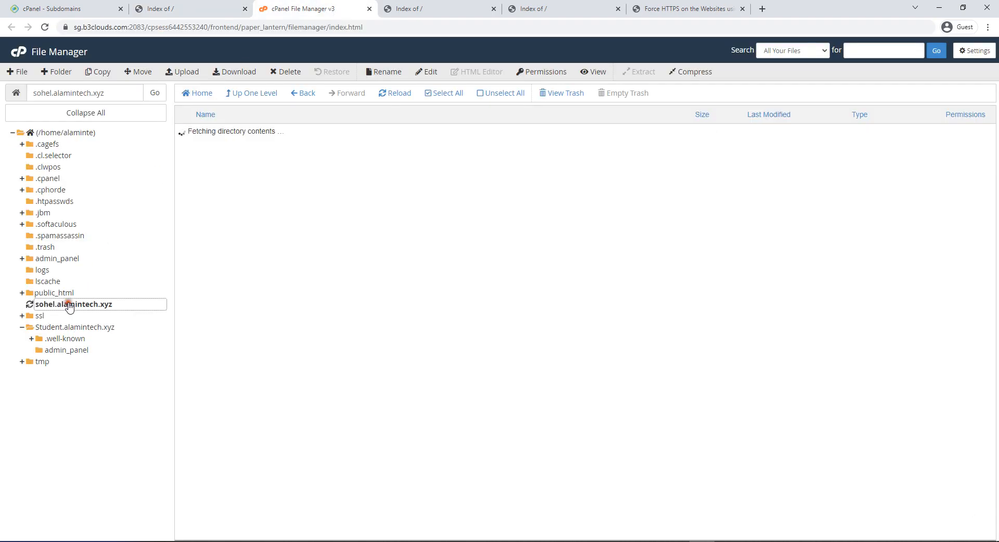
click(20, 72)
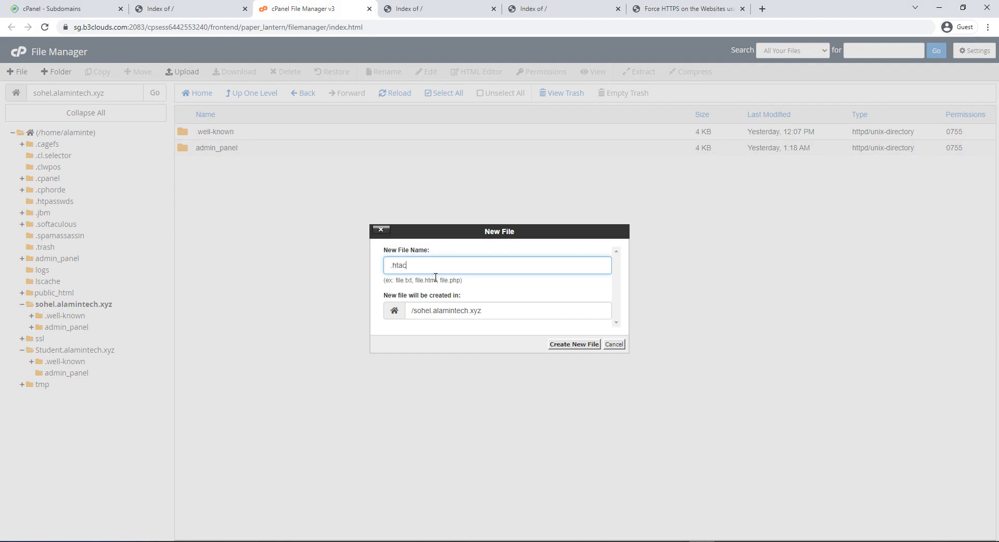
key(Return)
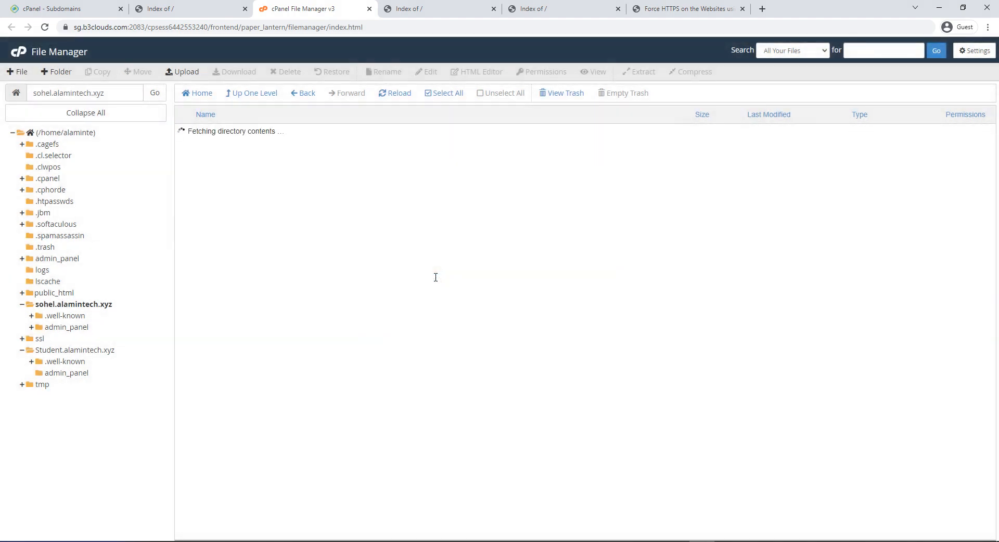
click(222, 164)
right_click(221, 166)
click(241, 202)
click(592, 370)
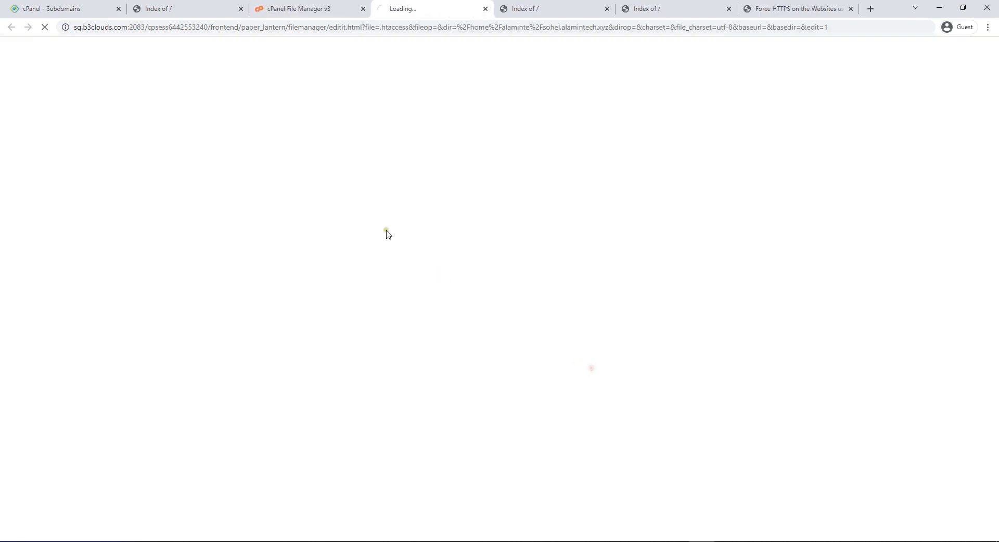
Step: Paste the copied www-version rewrite rules into the sohel subdomain's .htaccess file, save the changes and close the editor
key(ctrl+v)
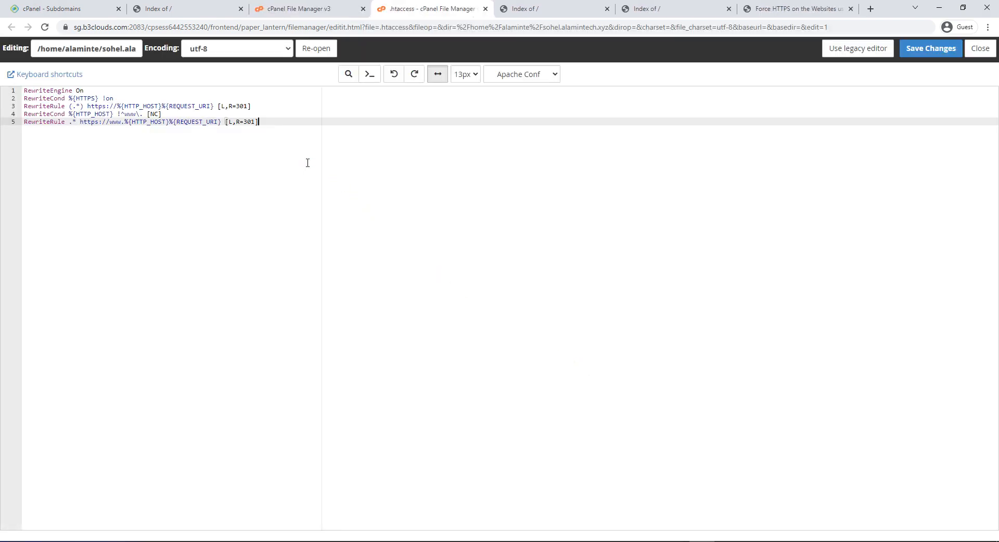
click(922, 50)
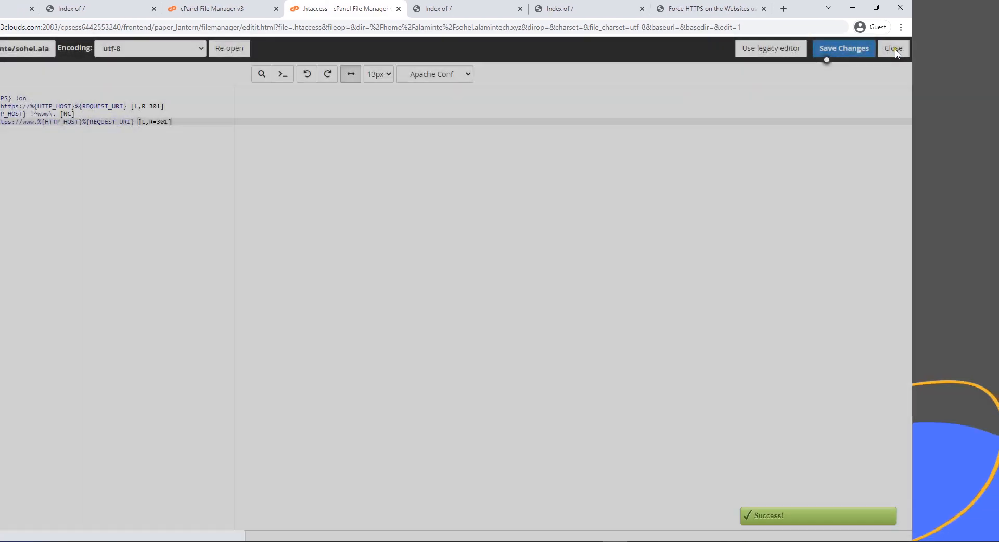
click(896, 49)
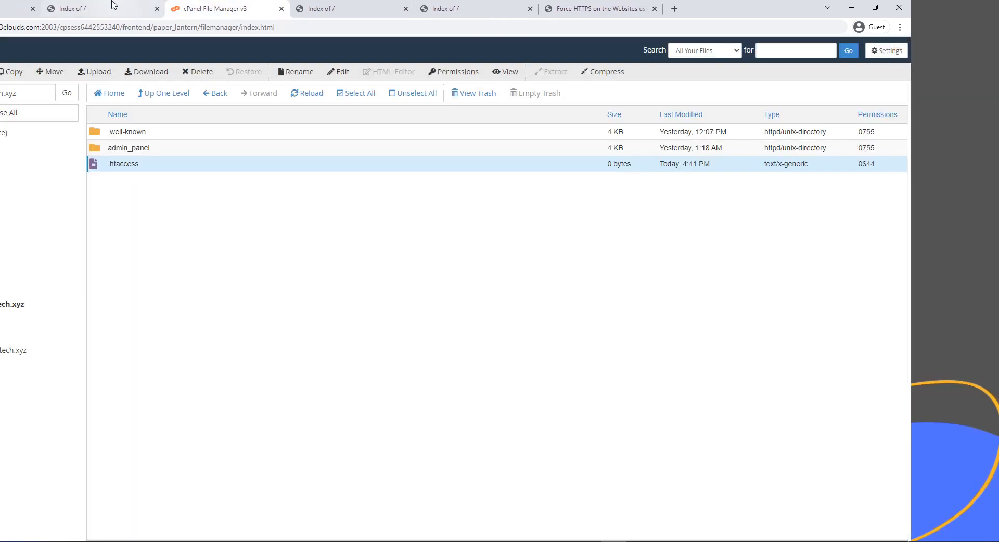
Step: Reload sohel.alamintech.xyz to test the redirect and check the address and server line for a secure connection
click(112, 5)
click(119, 82)
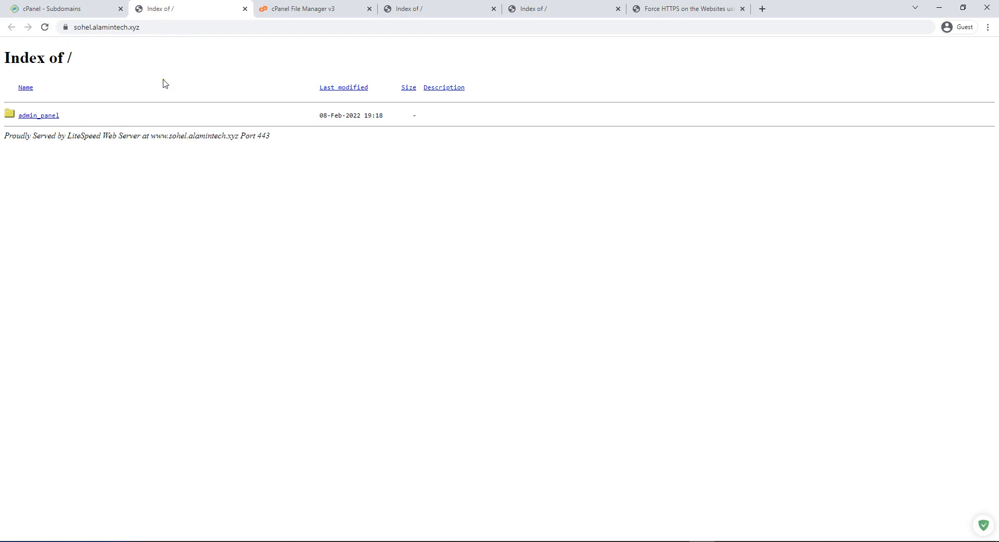
click(201, 27)
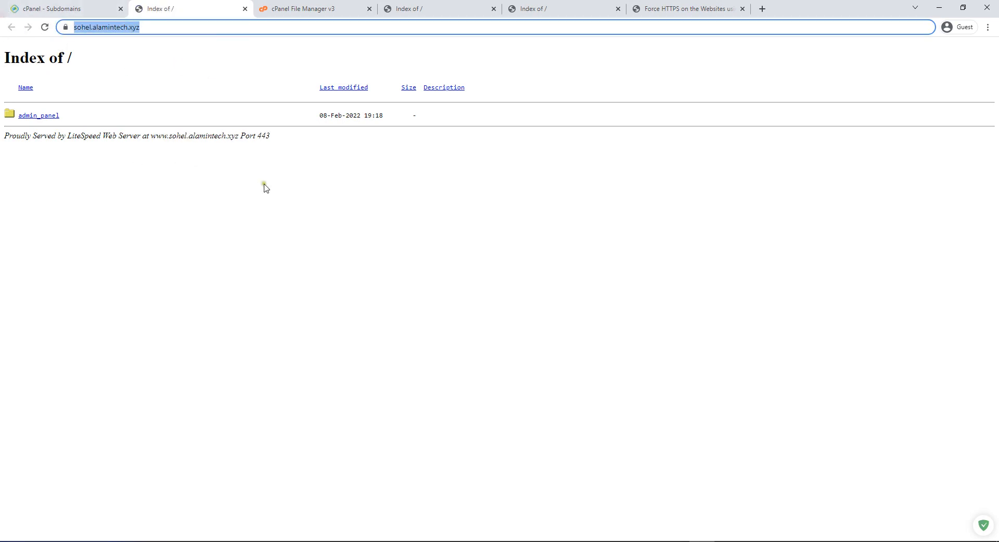
mouse_move(256, 137)
mouse_down()
mouse_move(296, 137)
mouse_move(268, 142)
mouse_up()
click(305, 137)
click(300, 136)
click(279, 148)
click(347, 144)
click(448, 7)
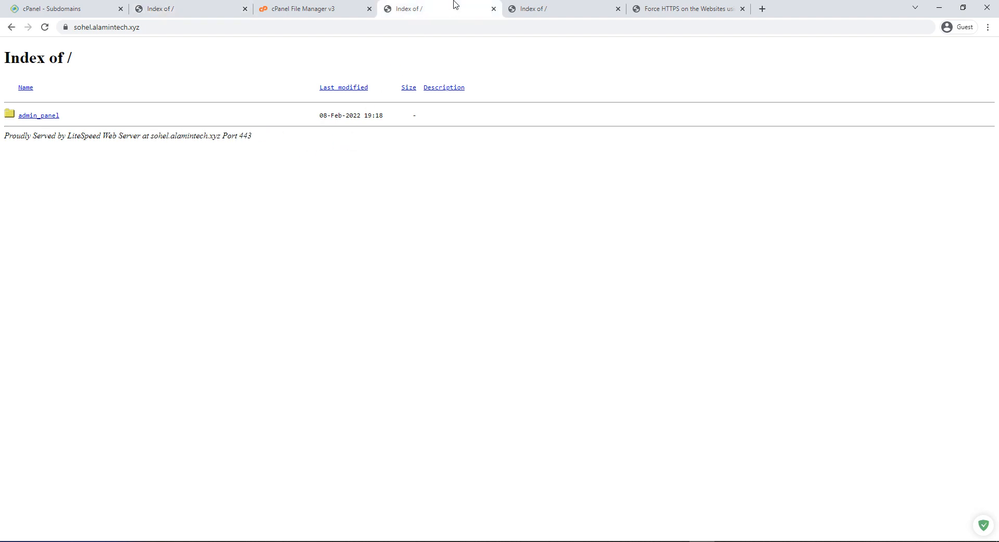
click(525, 5)
click(637, 7)
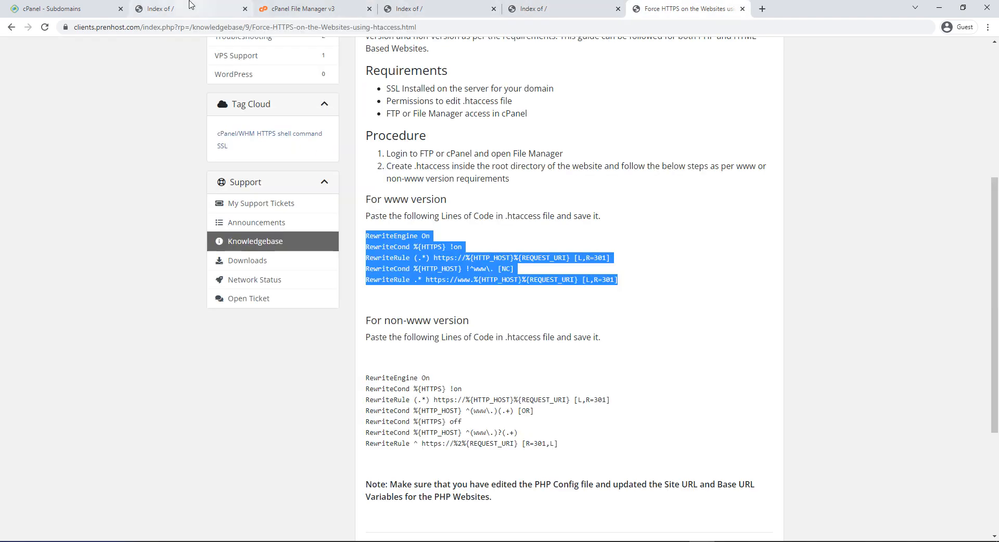
click(171, 7)
Step: Return to the cPanel home page and open the primary domain alamintech.xyz from the general information in a new tab
click(64, 4)
click(14, 76)
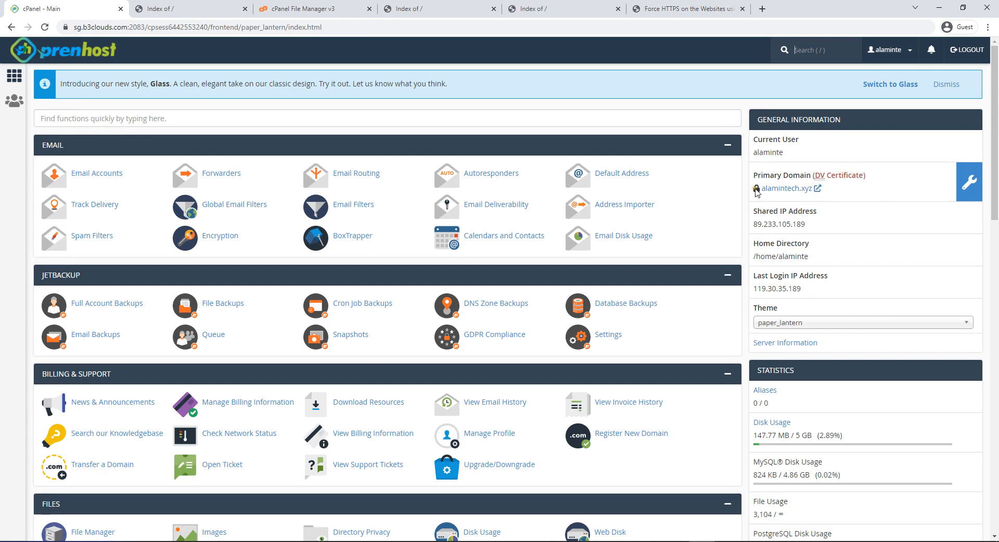
click(782, 189)
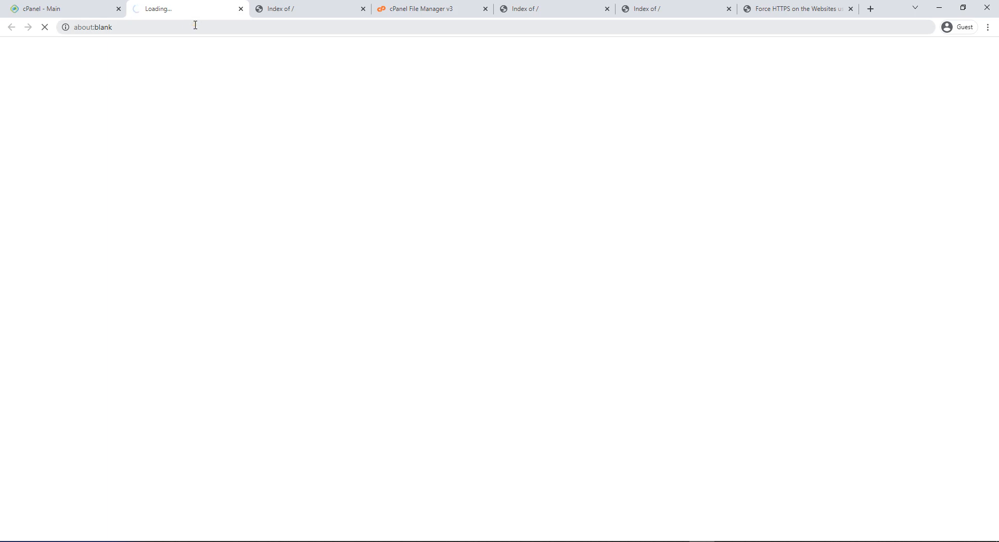
click(66, 4)
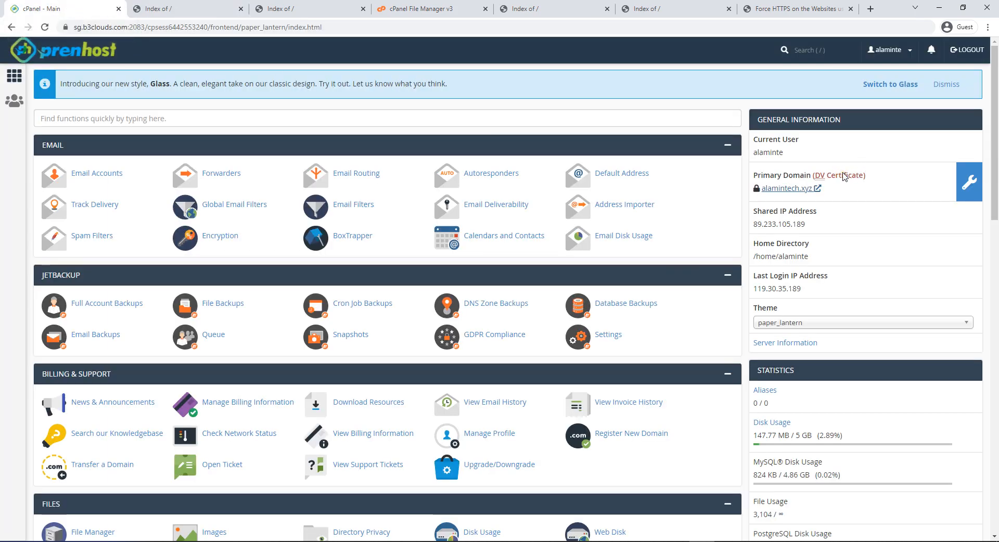
click(156, 9)
Step: Dismiss cPanel's Glass style notice and examine the certificate type shown for the primary domain
click(68, 9)
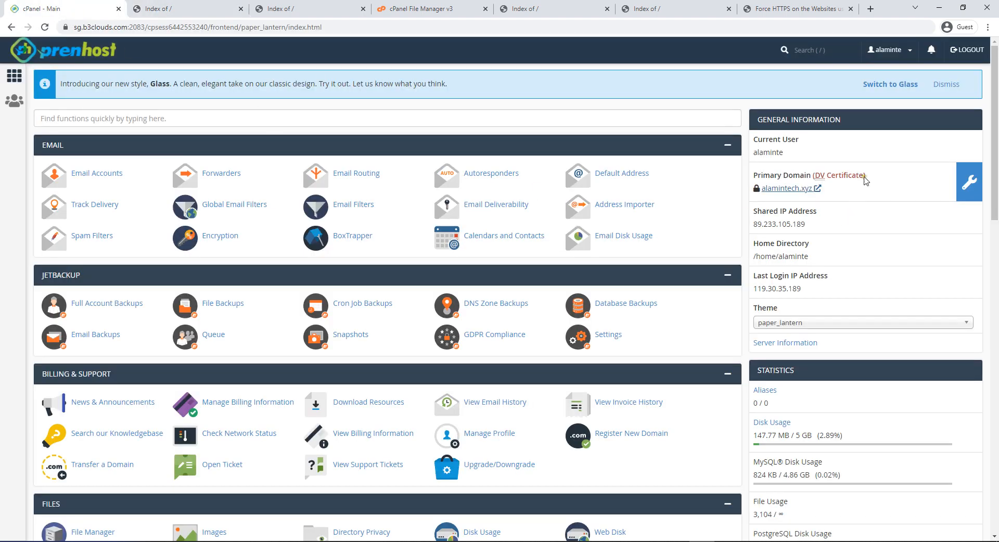
click(871, 93)
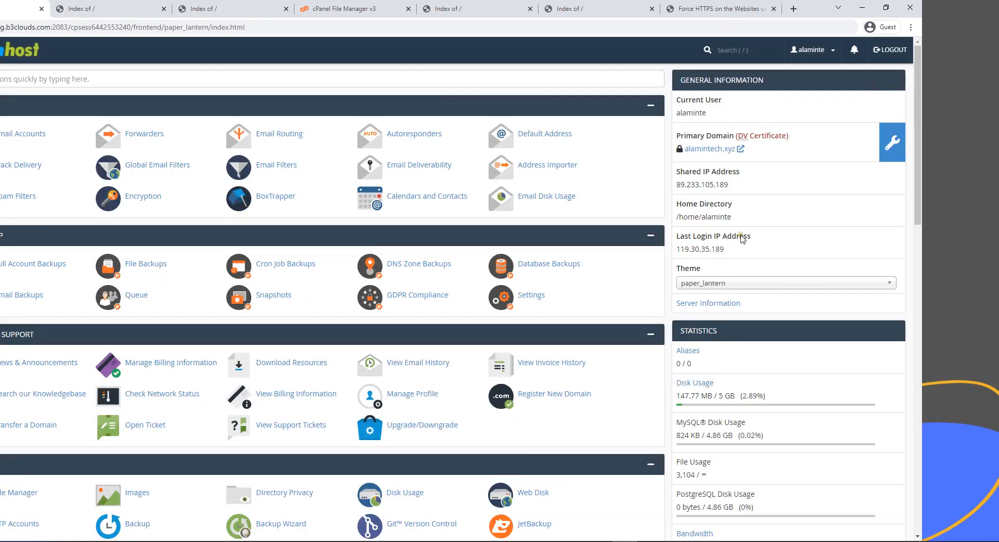
scroll(745, 229, down, 5)
scroll(751, 242, up, 5)
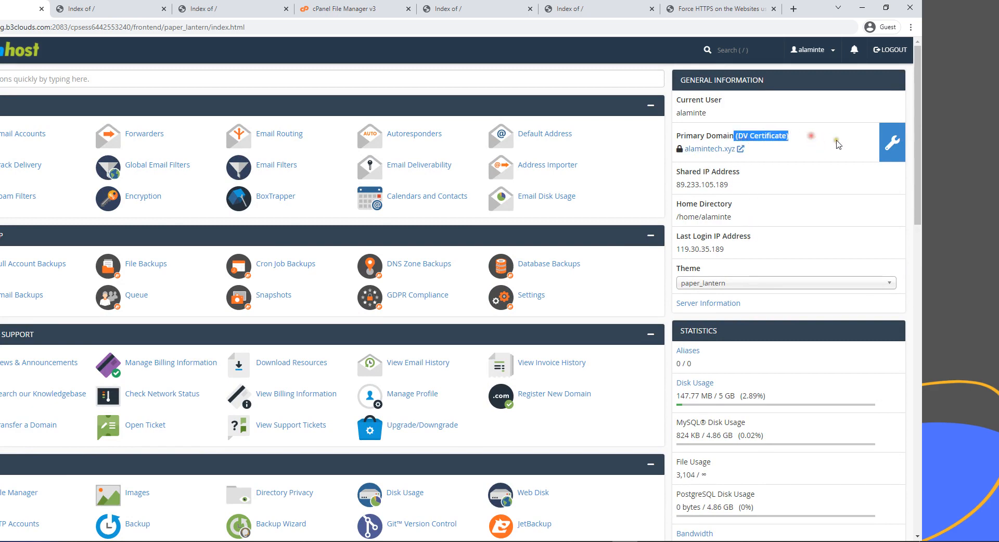
drag(815, 138, 690, 134)
Step: Go to the alamintech.xyz site and view its site information and the cookies in use
click(704, 148)
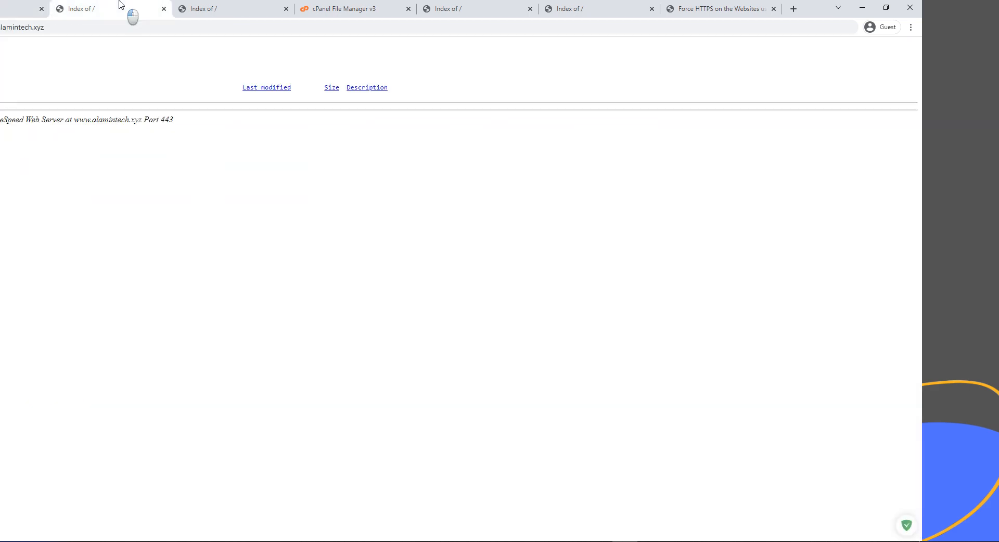
click(66, 27)
click(96, 86)
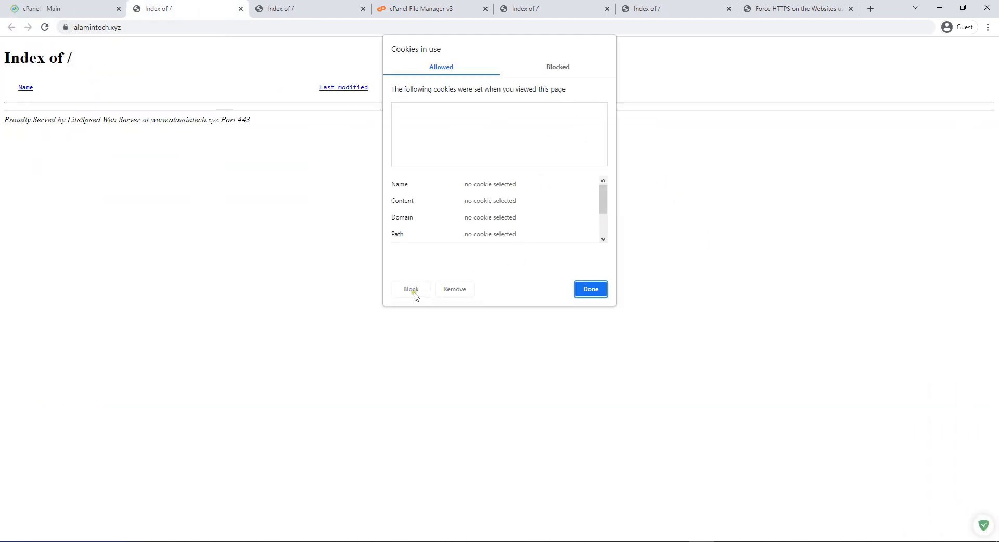
Step: Close the cookies dialog, search the web for "ssl test" in the File Manager tab and open the Qualys SSL Labs SSL Server Test
click(598, 293)
click(323, 9)
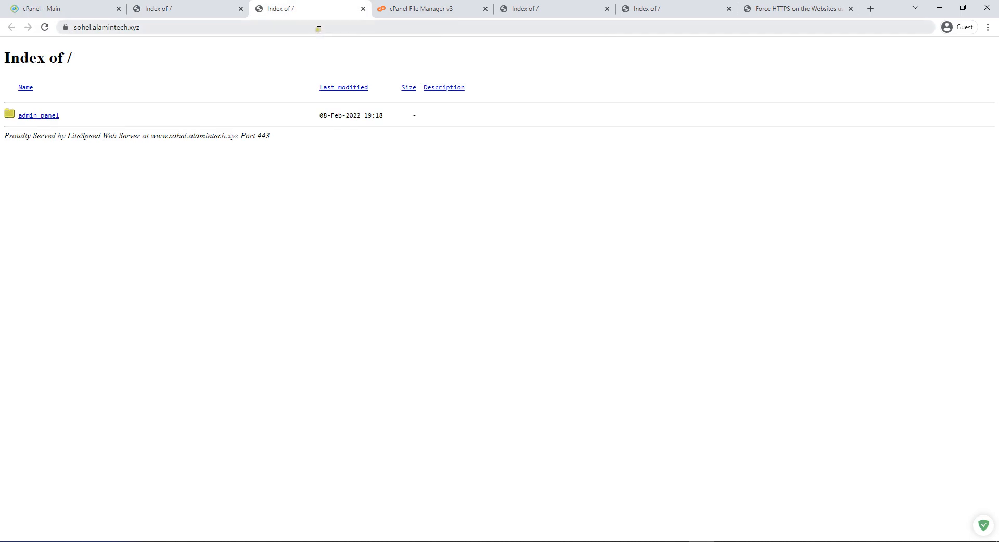
click(435, 9)
click(409, 29)
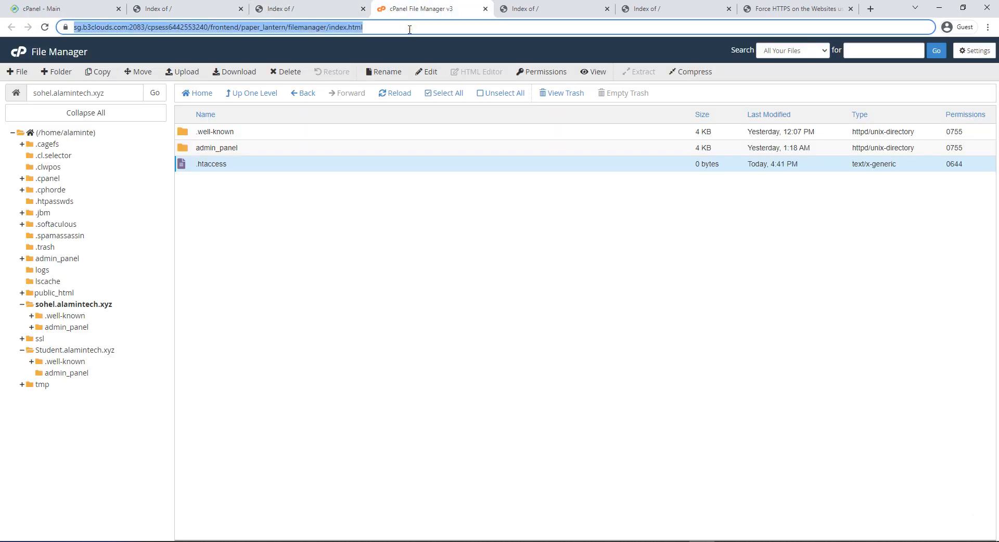
text(ssl test)
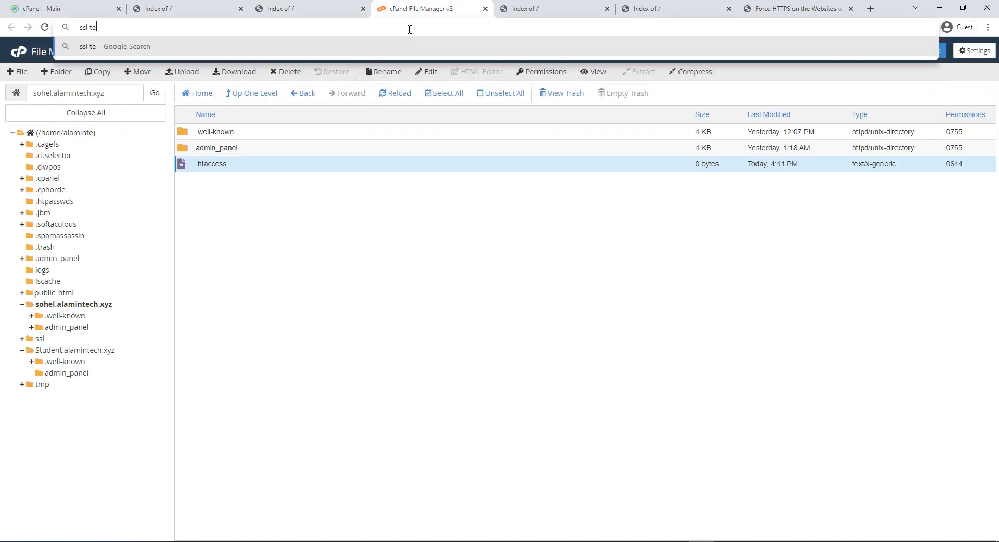
key(Return)
click(151, 151)
Step: Copy the alamintech.xyz site address and submit it as the hostname in the SSL Server Test
click(152, 9)
click(149, 27)
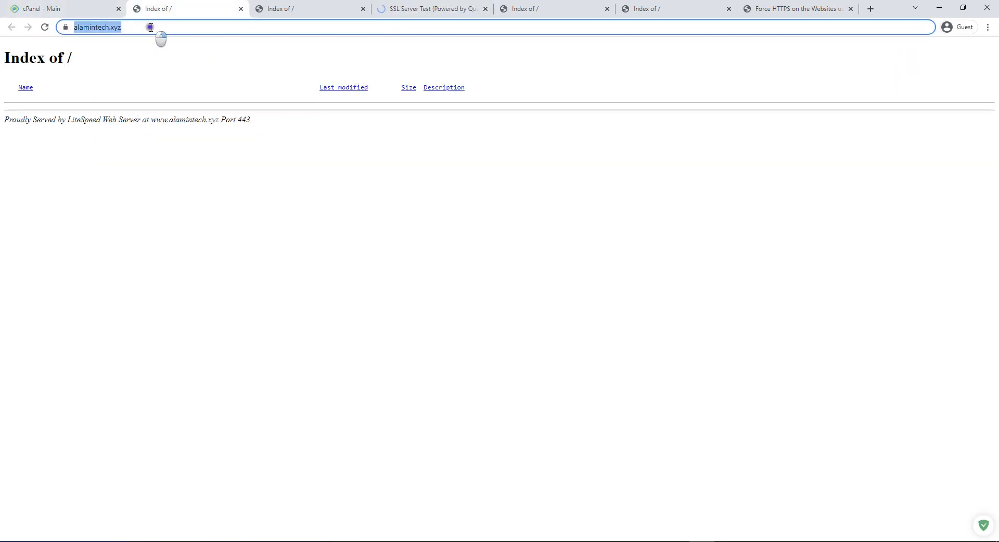
right_click(149, 29)
click(176, 84)
click(452, 8)
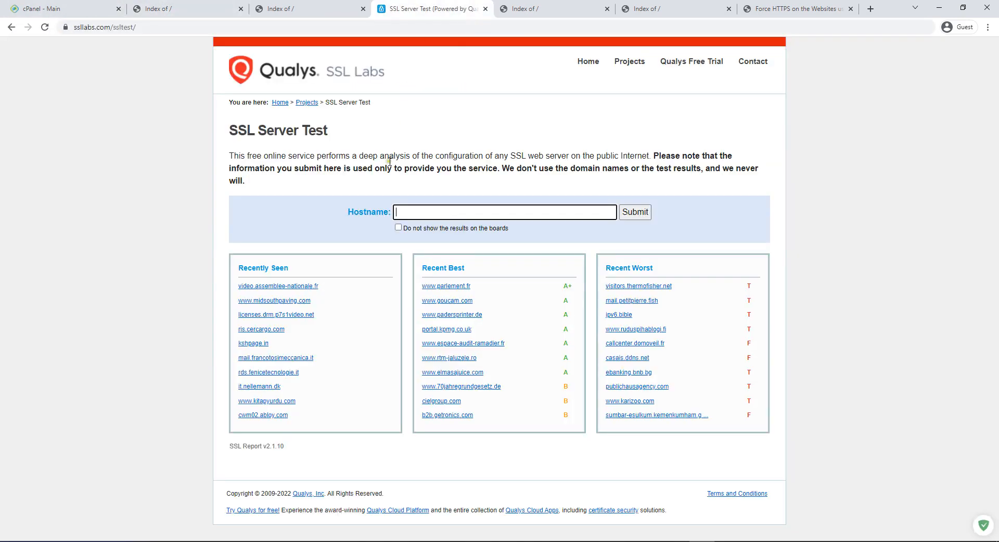
key(ctrl+v)
click(635, 211)
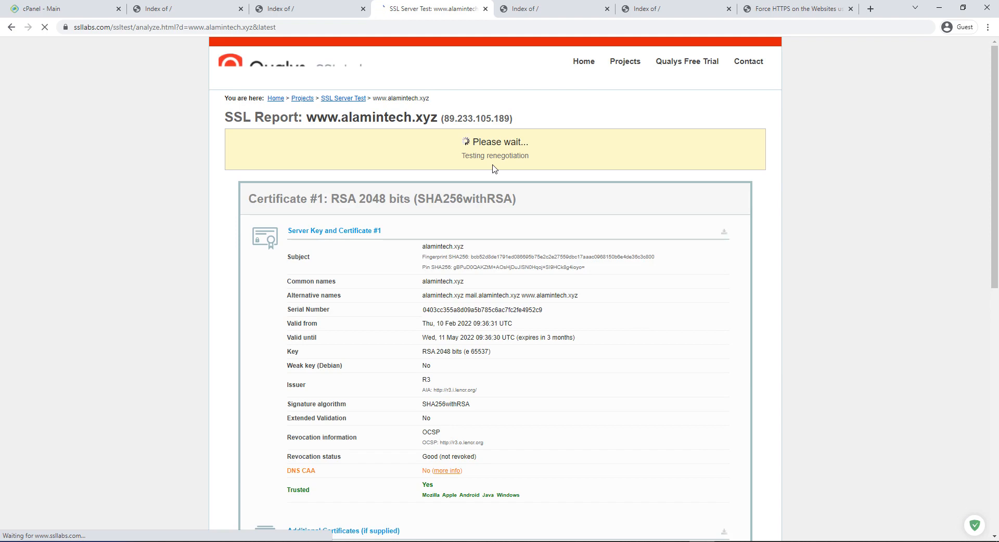
scroll(461, 244, down, 5)
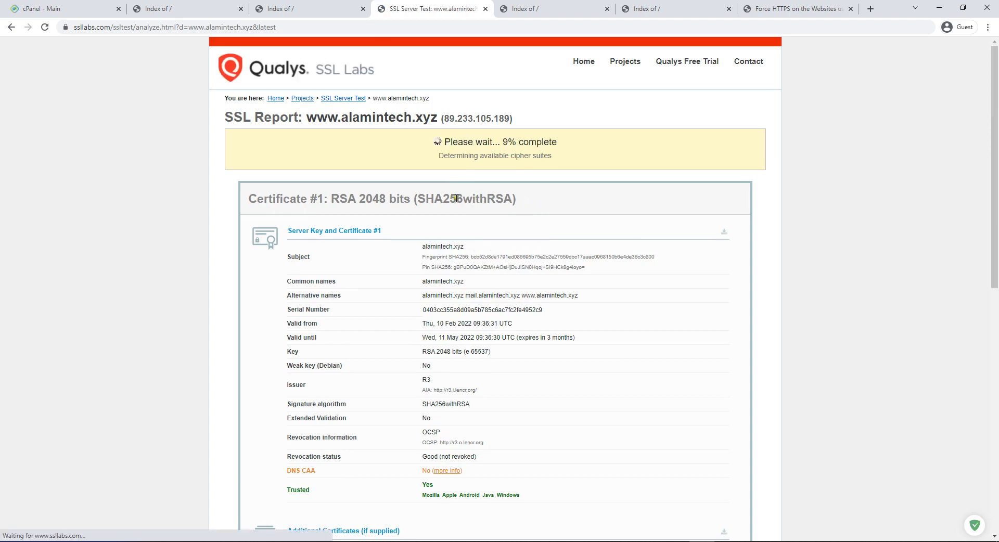
scroll(457, 198, down, 4)
scroll(456, 197, down, 3)
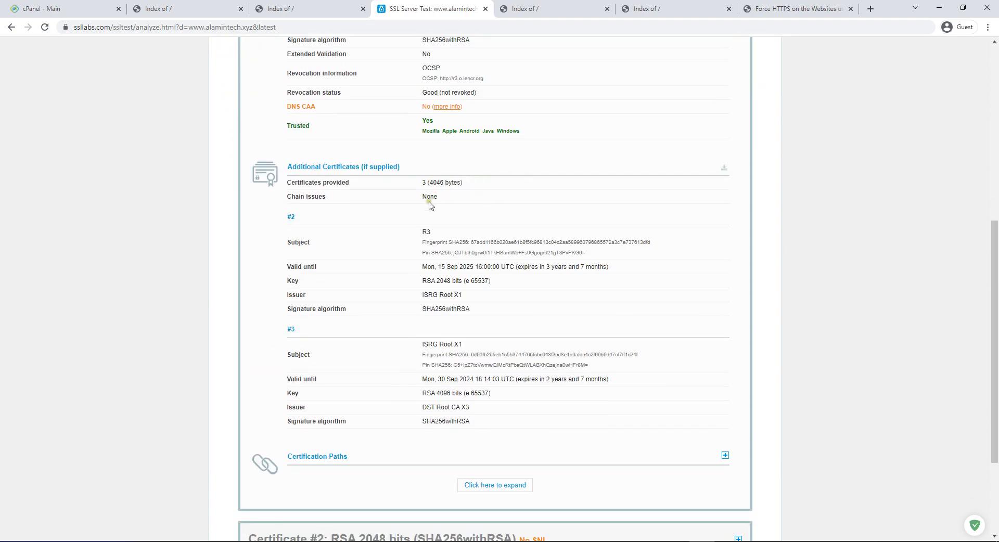
scroll(364, 203, down, 3)
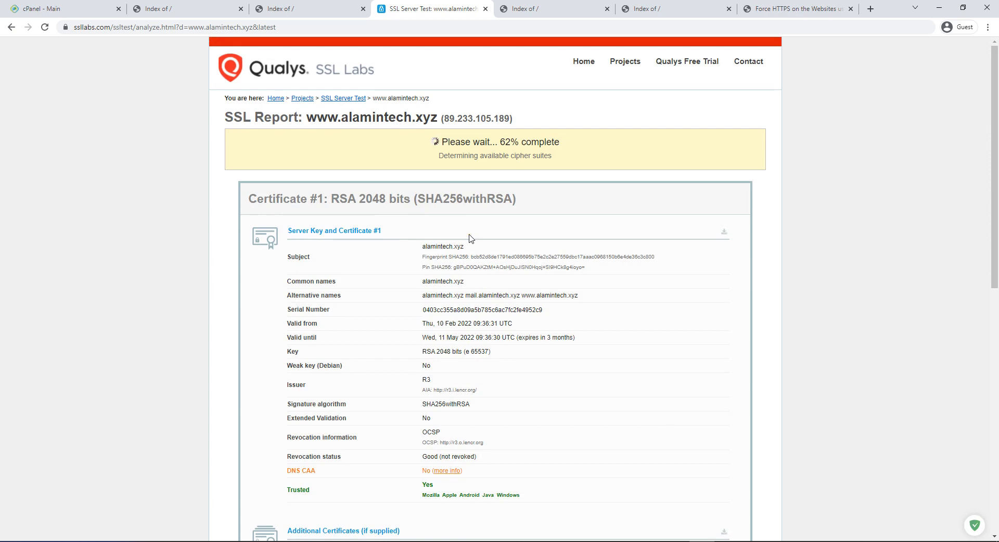
scroll(470, 238, down, 6)
scroll(470, 238, down, 10)
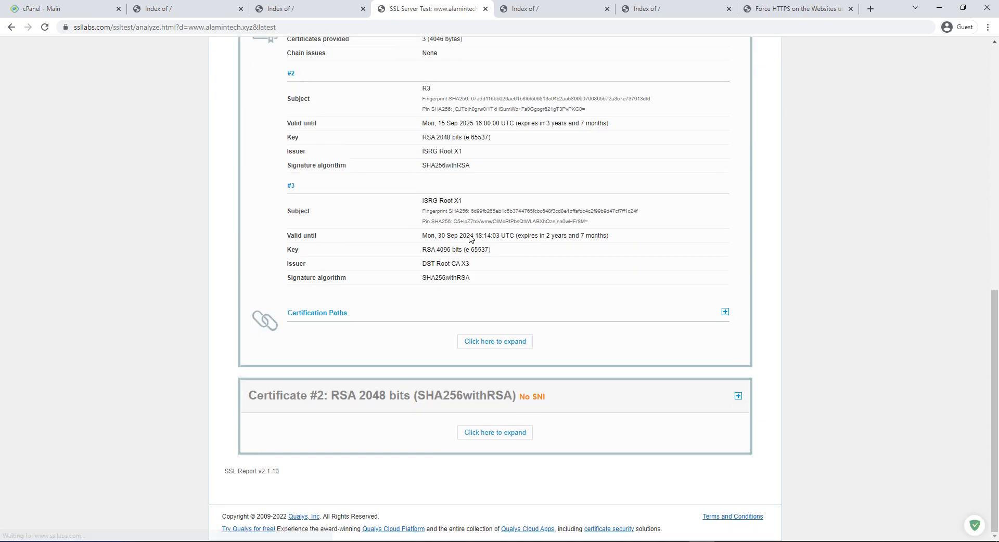
Step: Expand the certification paths of Certificate #1 and check how far the SSL scan has progressed
click(505, 323)
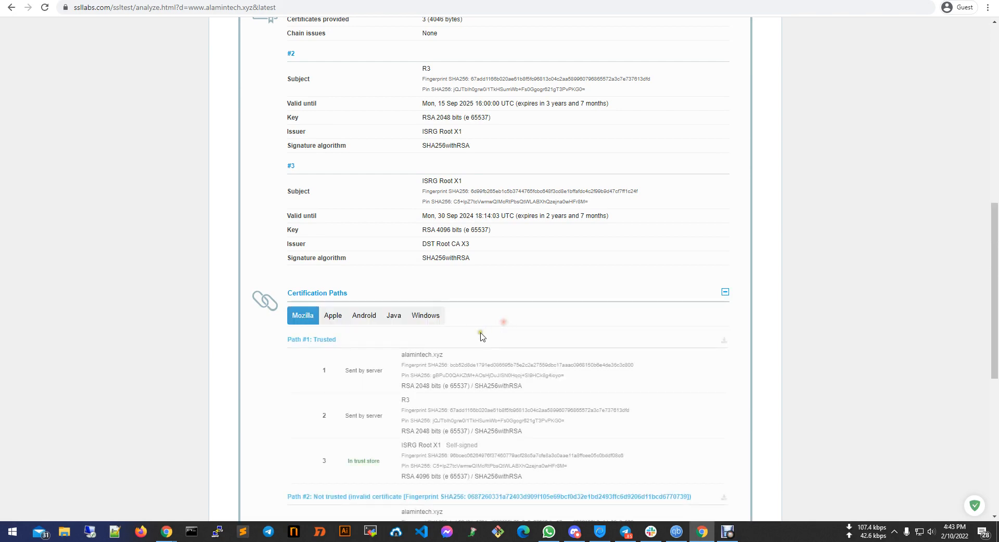
scroll(504, 328, down, 2)
drag(347, 358, 653, 337)
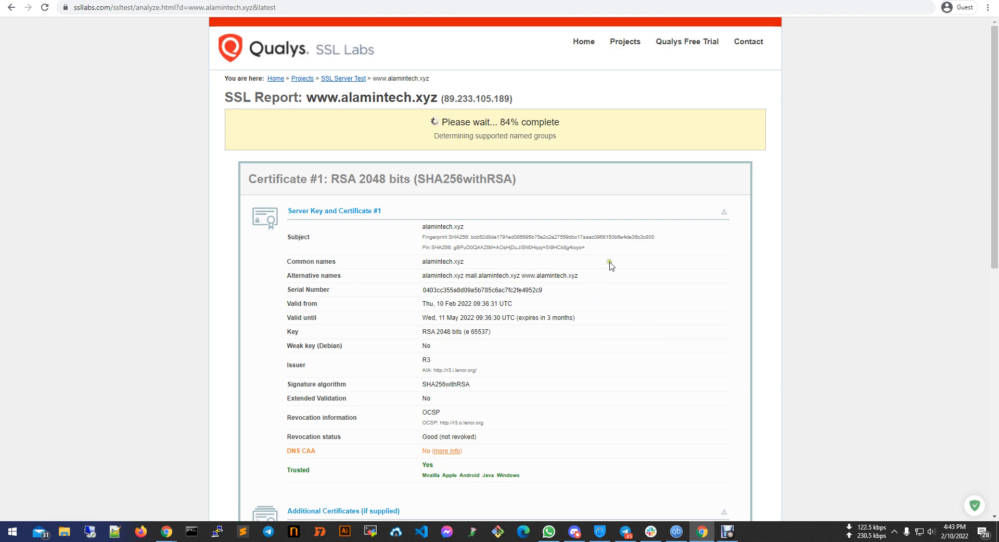
scroll(634, 209, down, 10)
scroll(645, 317, up, 10)
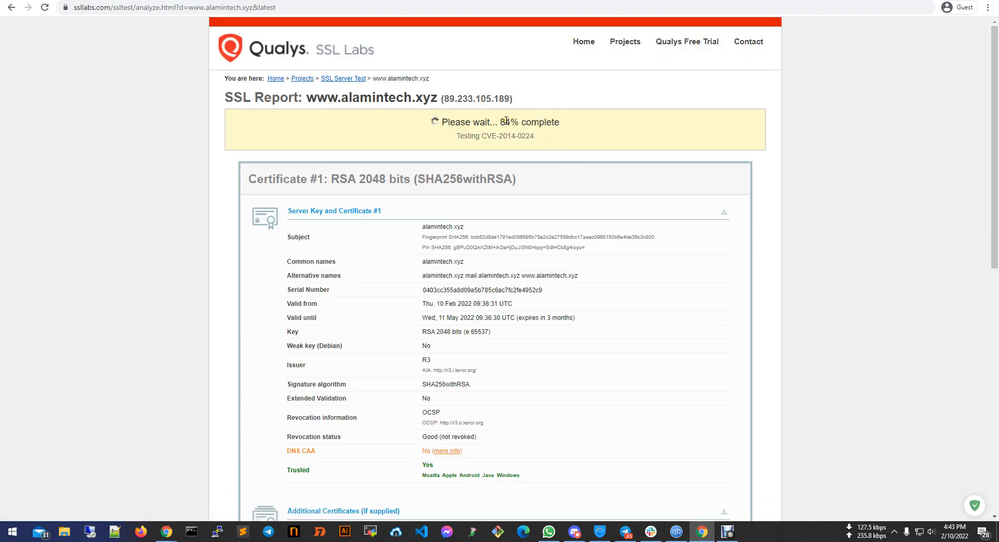
drag(560, 124, 499, 128)
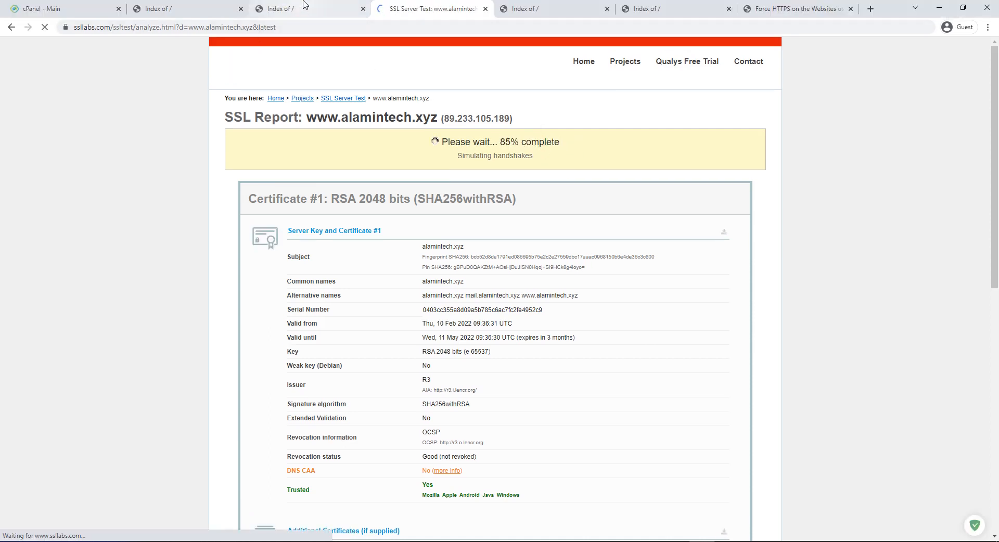
scroll(388, 244, down, 1)
Step: Check the full address, connection security and server line of the sohel.alamintech.xyz site
click(281, 9)
click(199, 26)
click(199, 26)
click(64, 27)
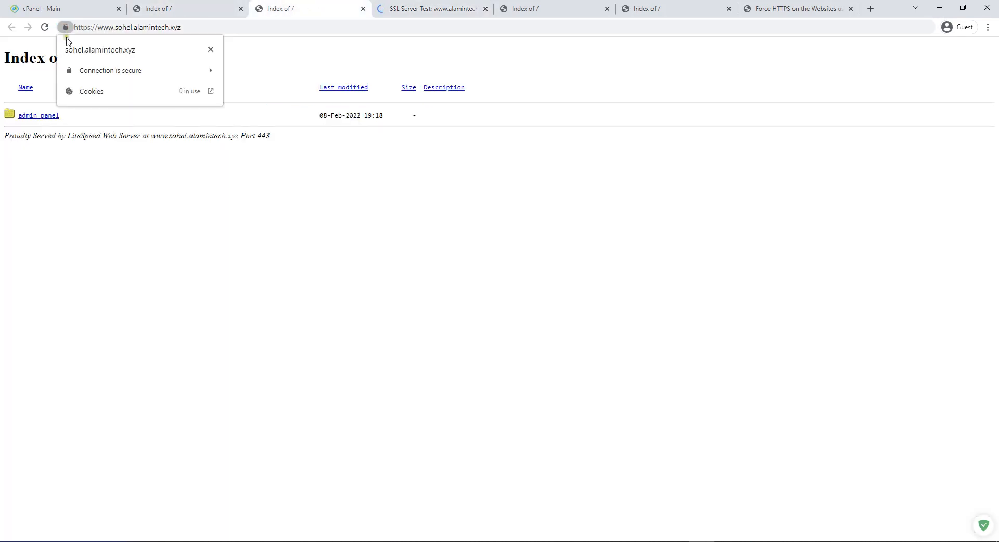
click(96, 70)
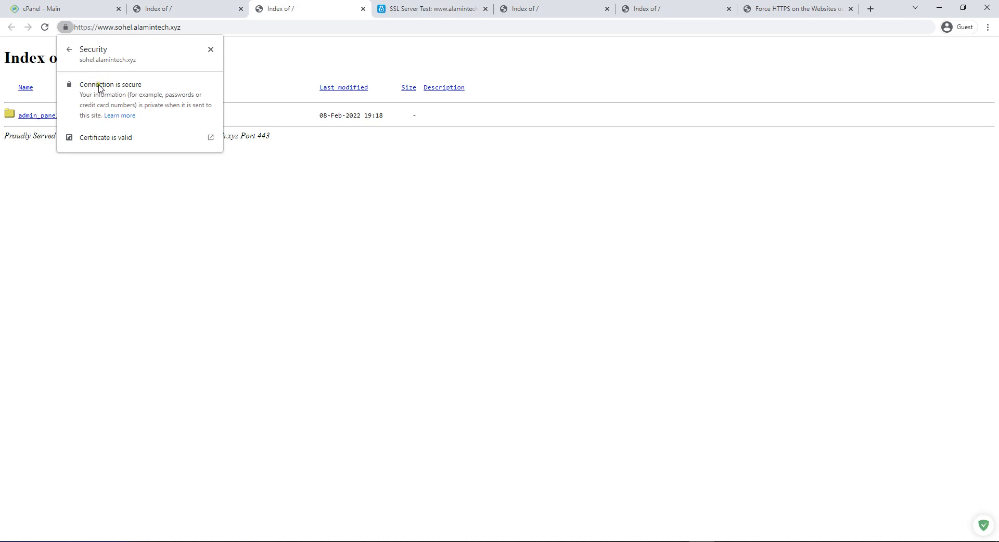
click(210, 50)
triple_click(263, 136)
Step: Check the SSL scan's progress, then return to the cPanel home page and examine the primary domain's certificate type
click(443, 6)
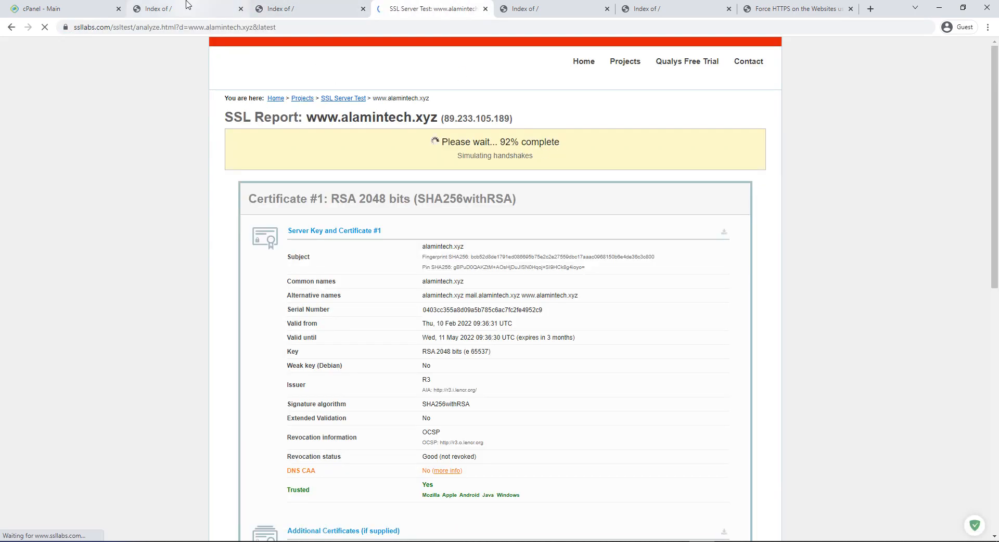
click(192, 8)
click(68, 9)
click(890, 151)
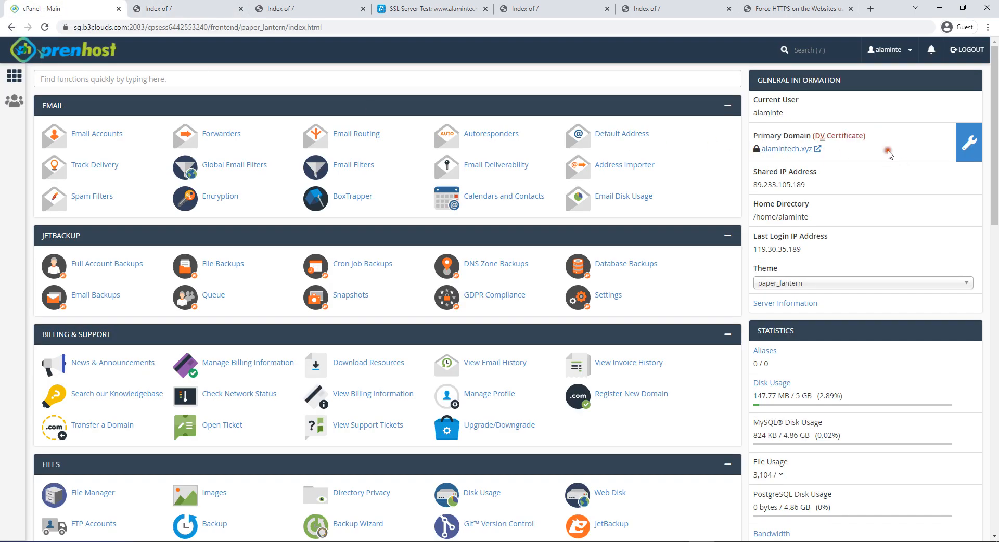
click(837, 135)
drag(857, 136, 806, 138)
click(838, 182)
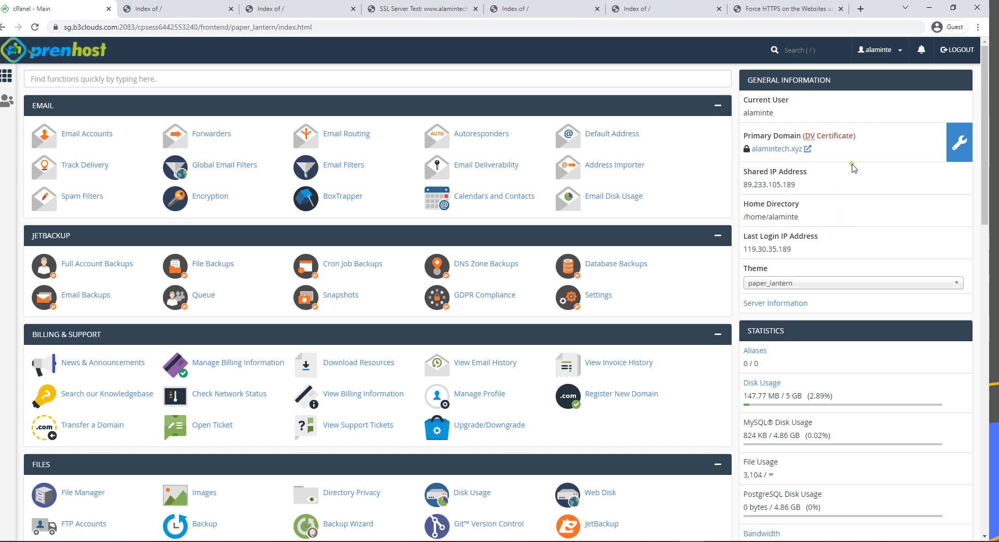
click(451, 9)
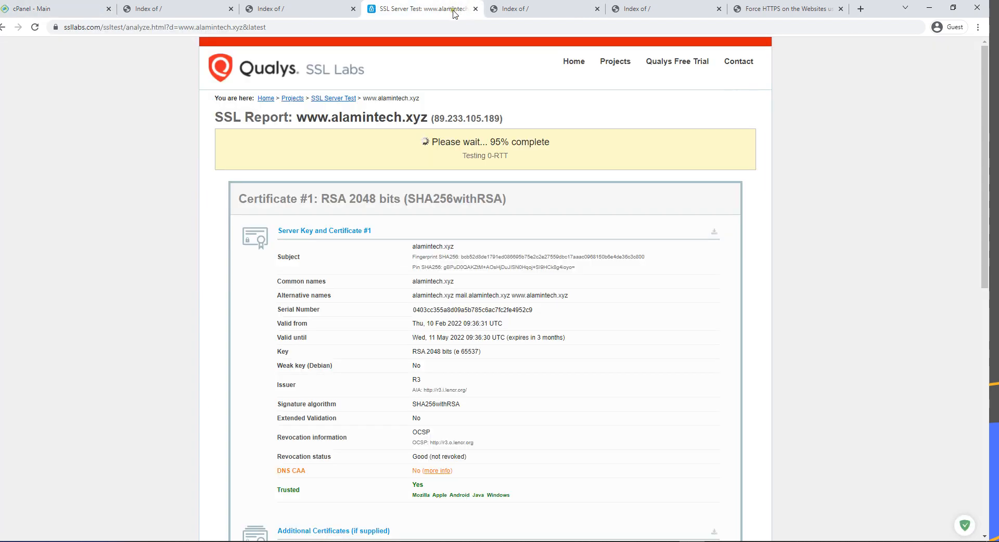
click(190, 4)
click(436, 11)
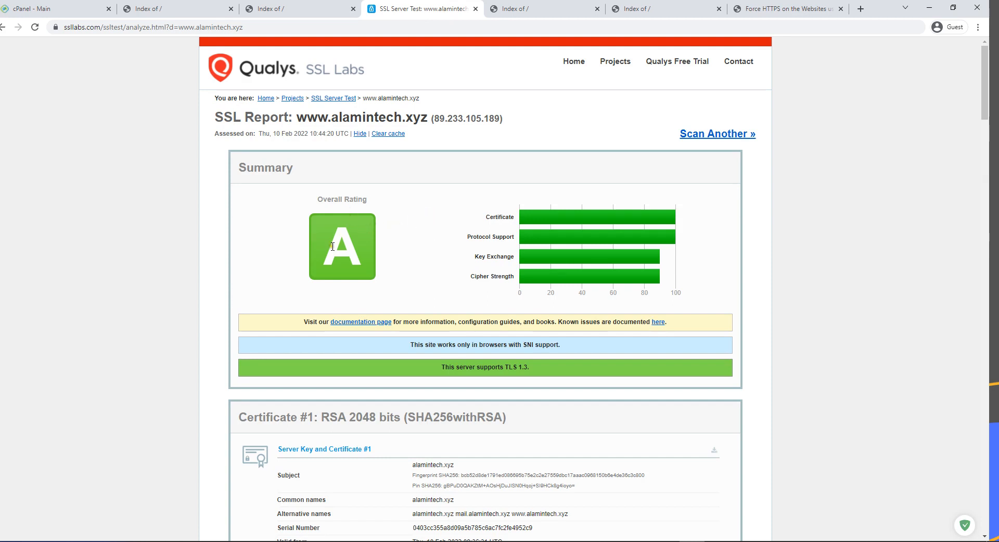
double_click(325, 198)
click(400, 196)
Step: Review the full SSL report down to the protocol details and miscellaneous section, and check the tested hostname in its title
scroll(460, 326, down, 20)
scroll(471, 330, down, 20)
scroll(569, 317, down, 3)
scroll(553, 350, up, 20)
scroll(494, 261, down, 20)
scroll(519, 358, up, 3)
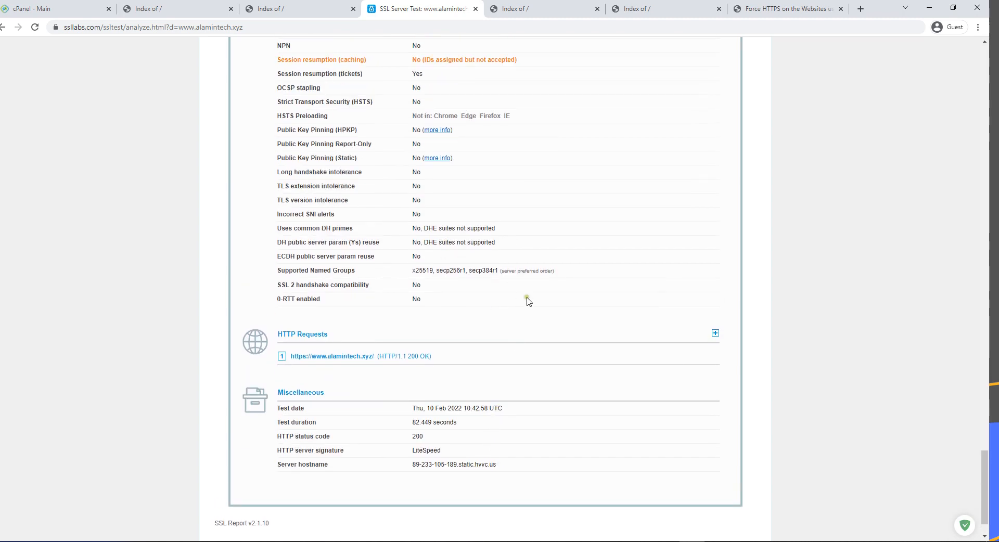
scroll(523, 294, up, 20)
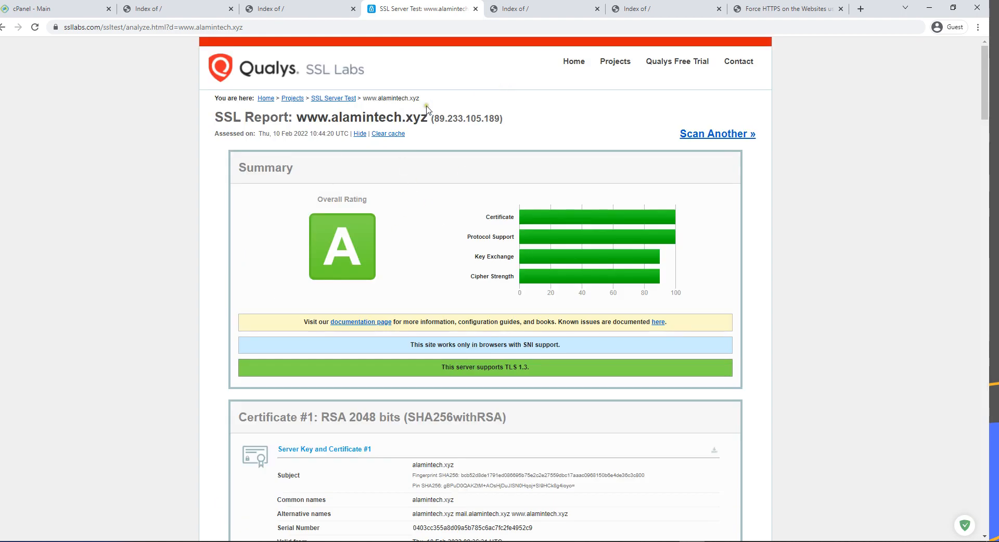
drag(293, 117, 430, 121)
Step: Return to the cPanel home page and look over its feature sections and account statistics
key(ctrl+1)
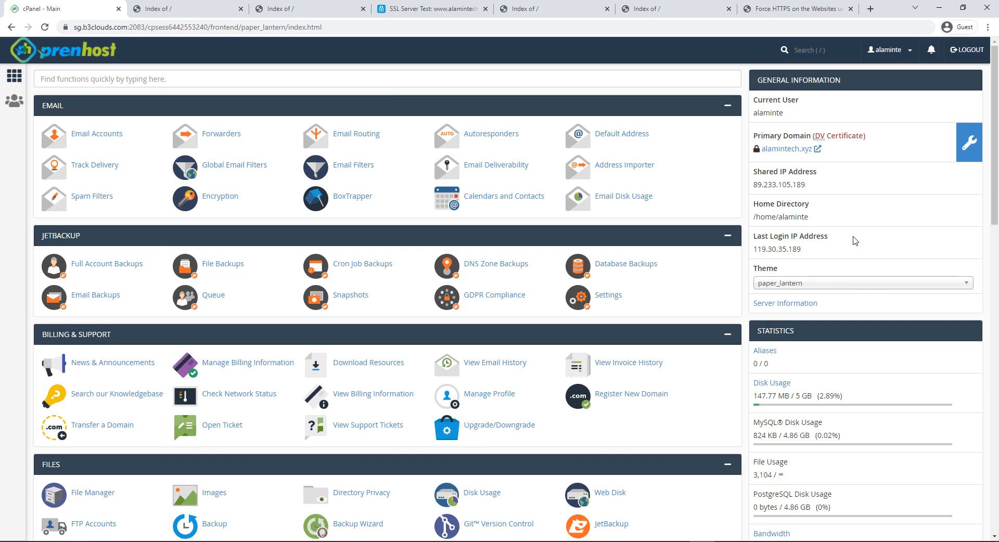
scroll(810, 281, down, 15)
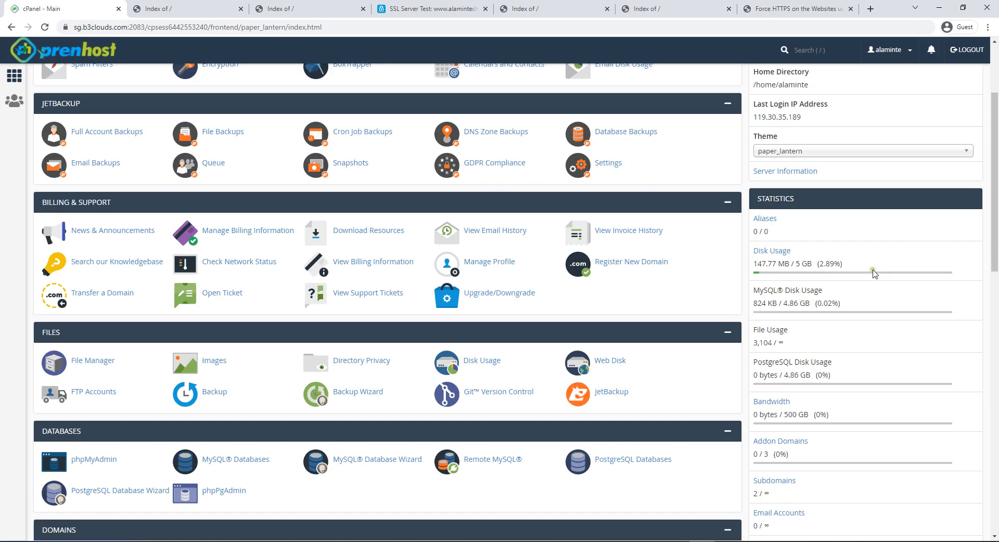
scroll(874, 274, up, 15)
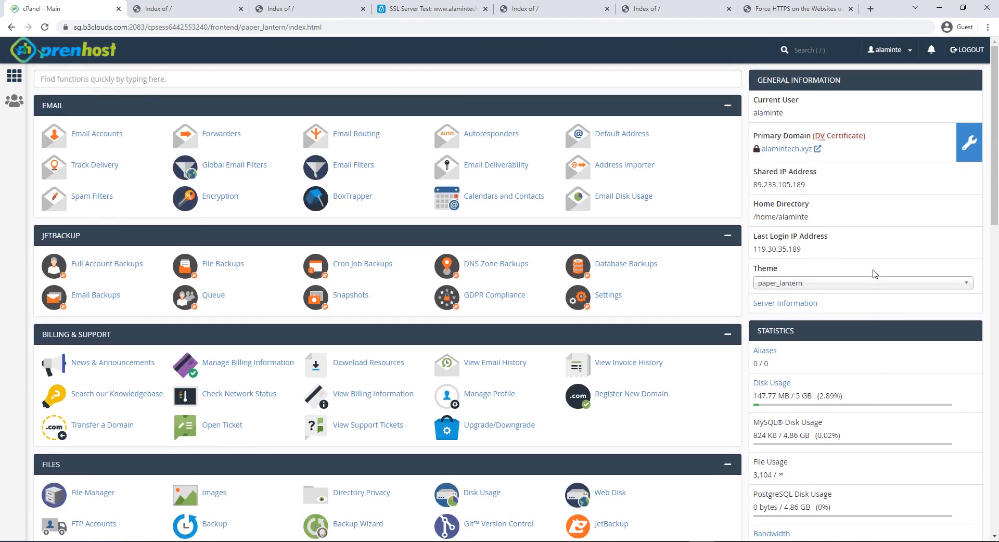